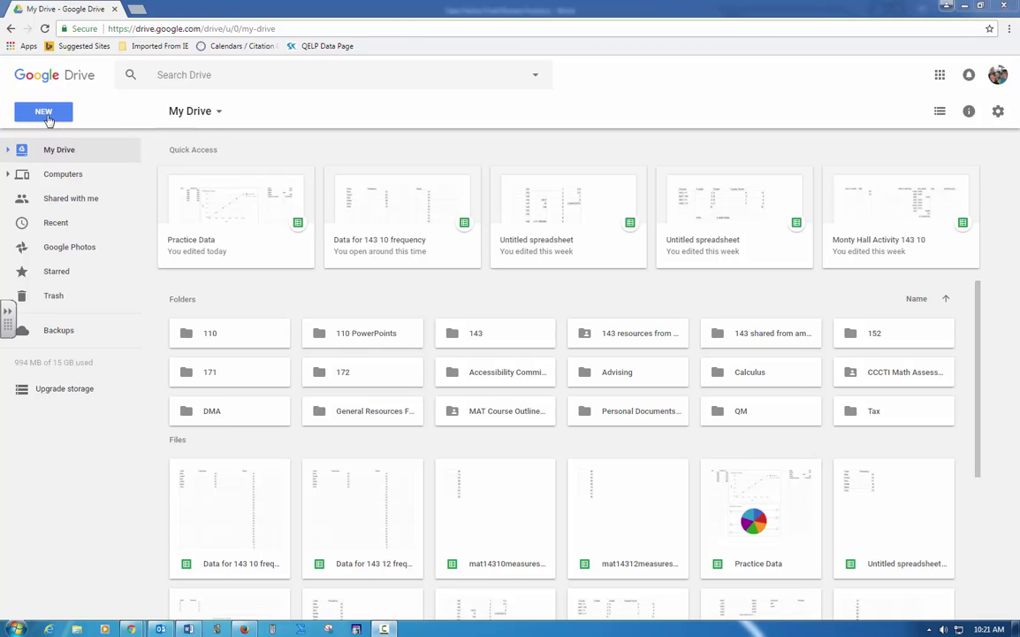
# Step: Create a new blank Google Sheets spreadsheet from the Google Drive New menu
pyautogui.click(47, 115)
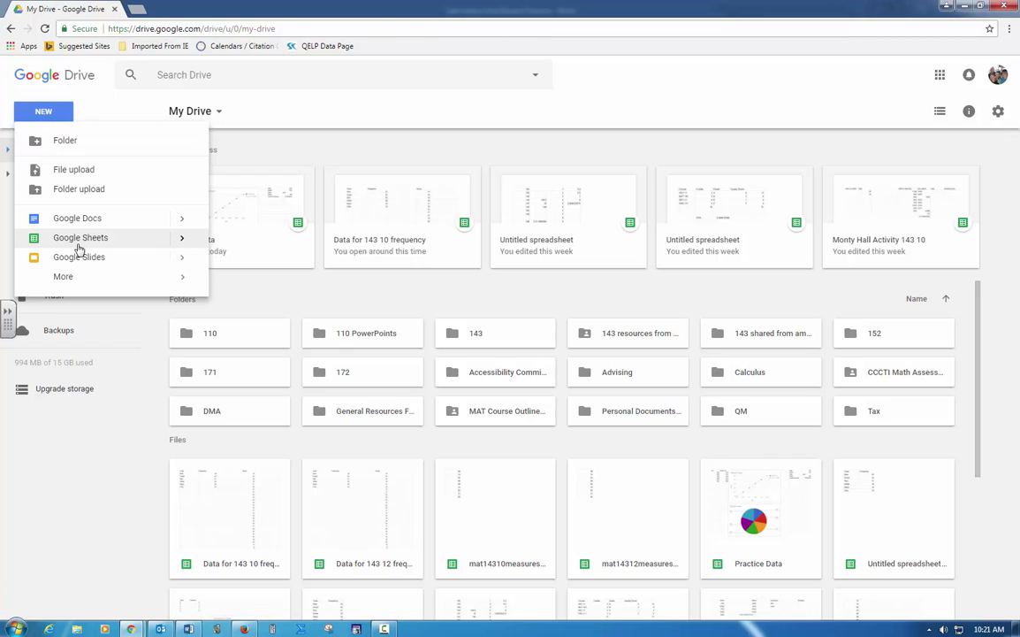
pyautogui.click(78, 240)
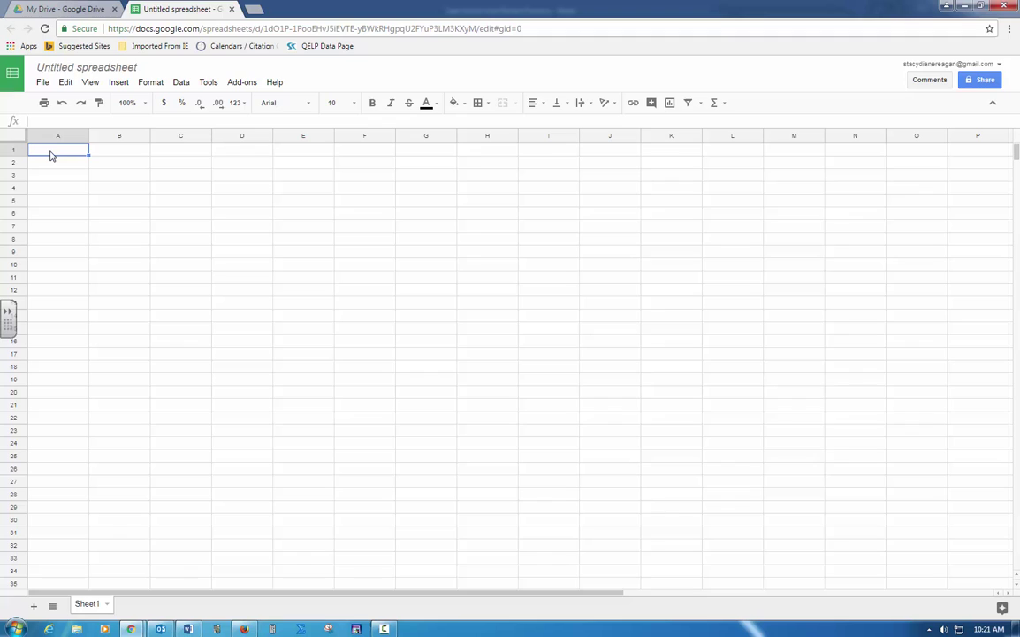
# Step: Enter the headings Year and Property Tax, then years 2005–2010 in A2:A7
pyautogui.write('Yer')
pyautogui.write('ar')
pyautogui.press('Tab')
pyautogui.write('P')
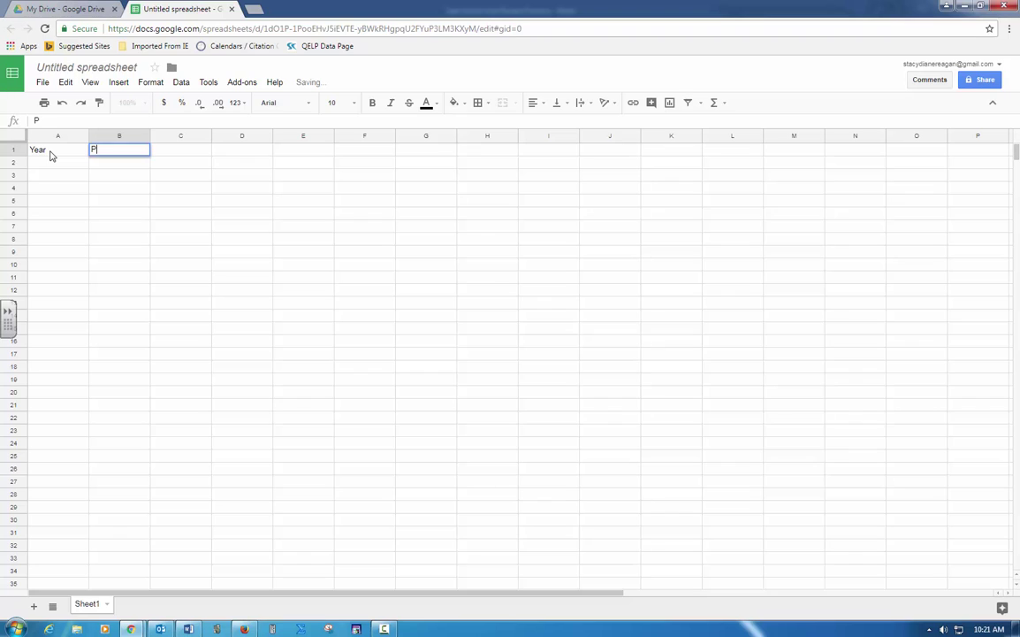
pyautogui.write('roperty T')
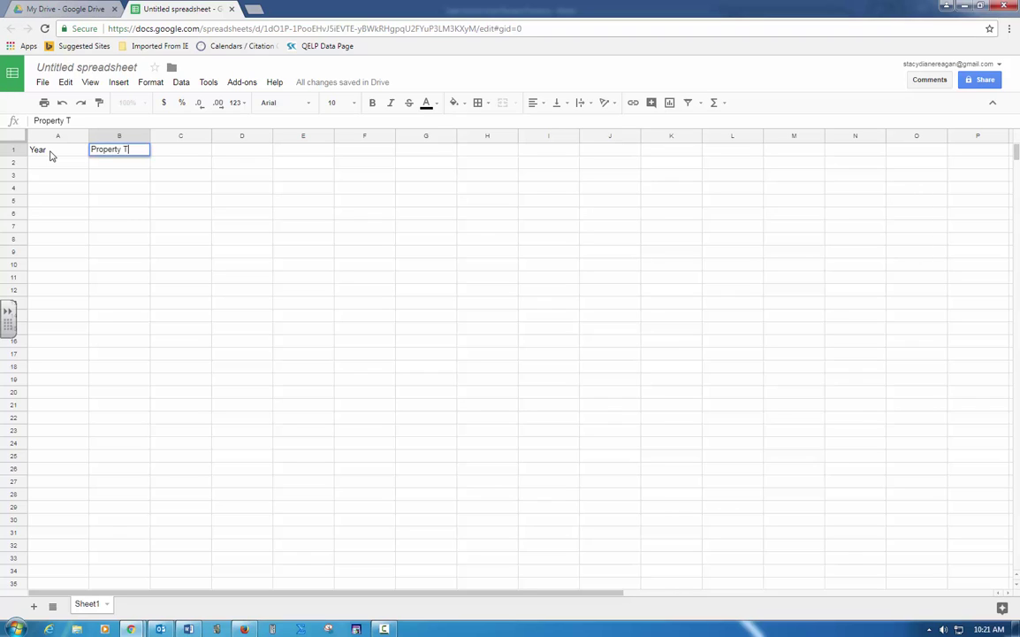
pyautogui.write('ax')
pyautogui.press('Return')
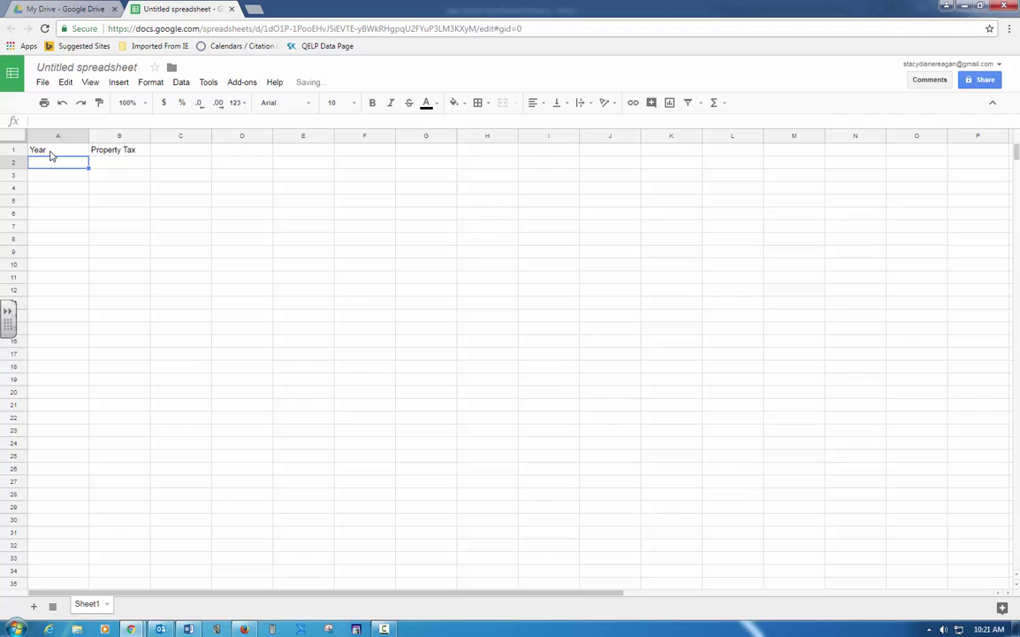
pyautogui.write('2005')
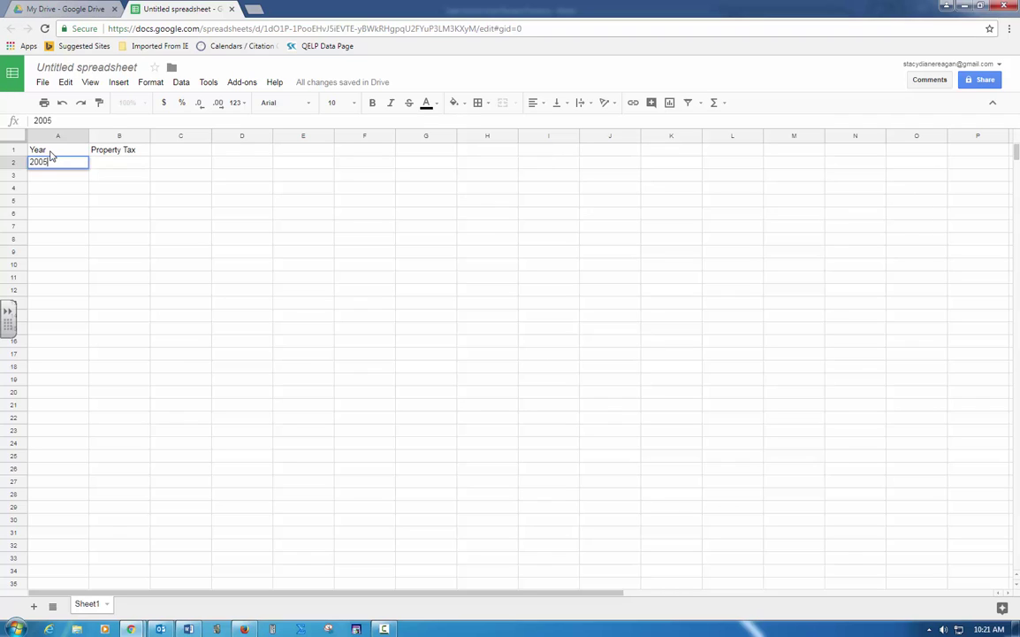
pyautogui.press('Return')
pyautogui.write('2006')
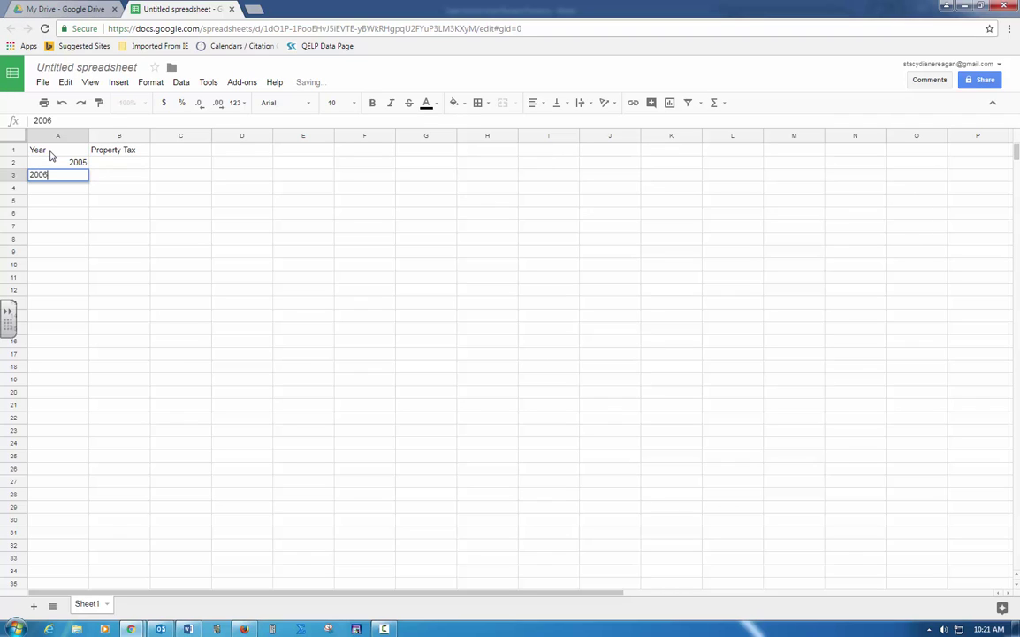
pyautogui.press('Return')
pyautogui.write('2007')
pyautogui.press('Return')
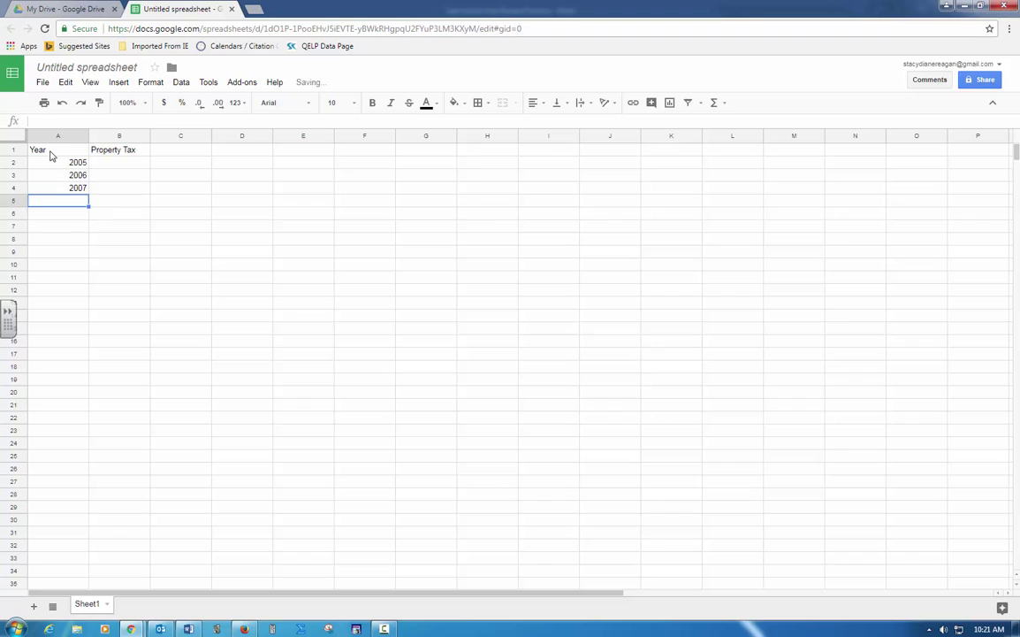
pyautogui.write('2008')
pyautogui.press('Return')
pyautogui.write('200')
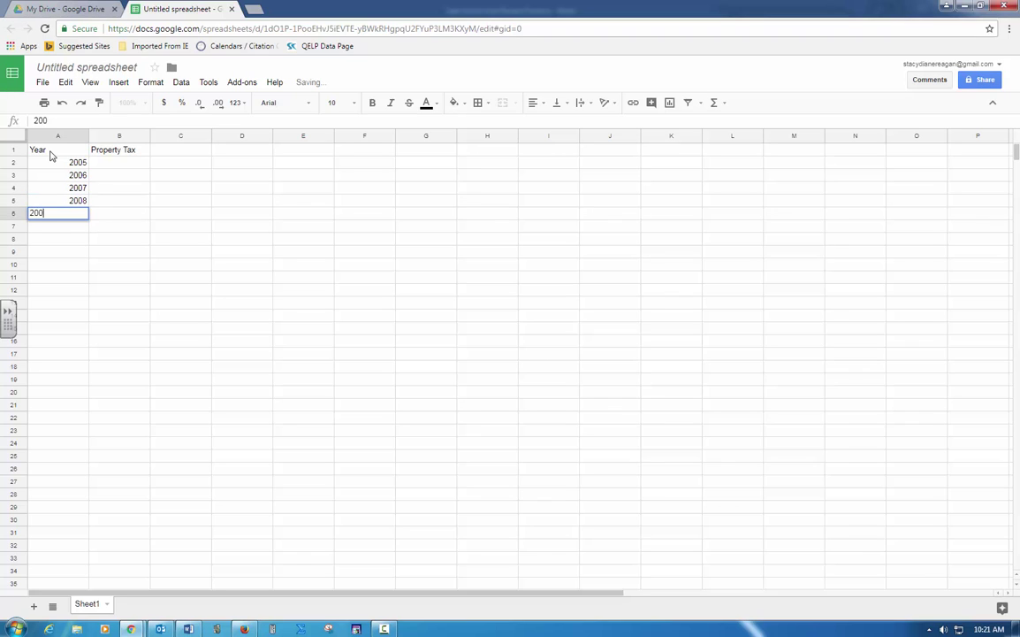
pyautogui.write('9')
pyautogui.press('Return')
pyautogui.write('201')
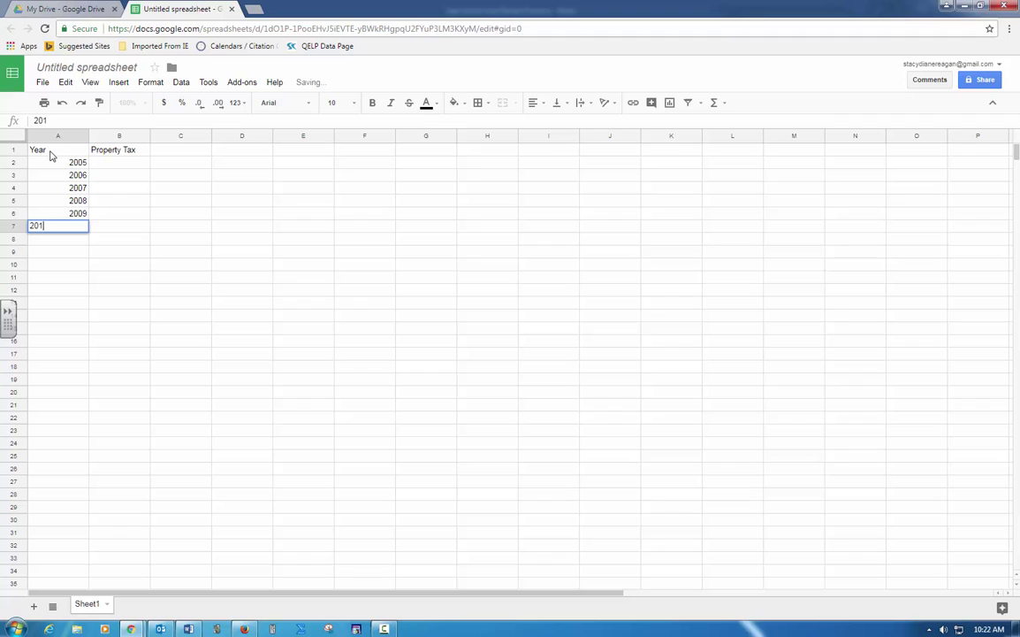
pyautogui.write('0')
pyautogui.click(98, 153)
# Step: Fill B2:B7 with property tax values 1000, 1100, 1200, 1300, 1400 and 1500
pyautogui.click(99, 164)
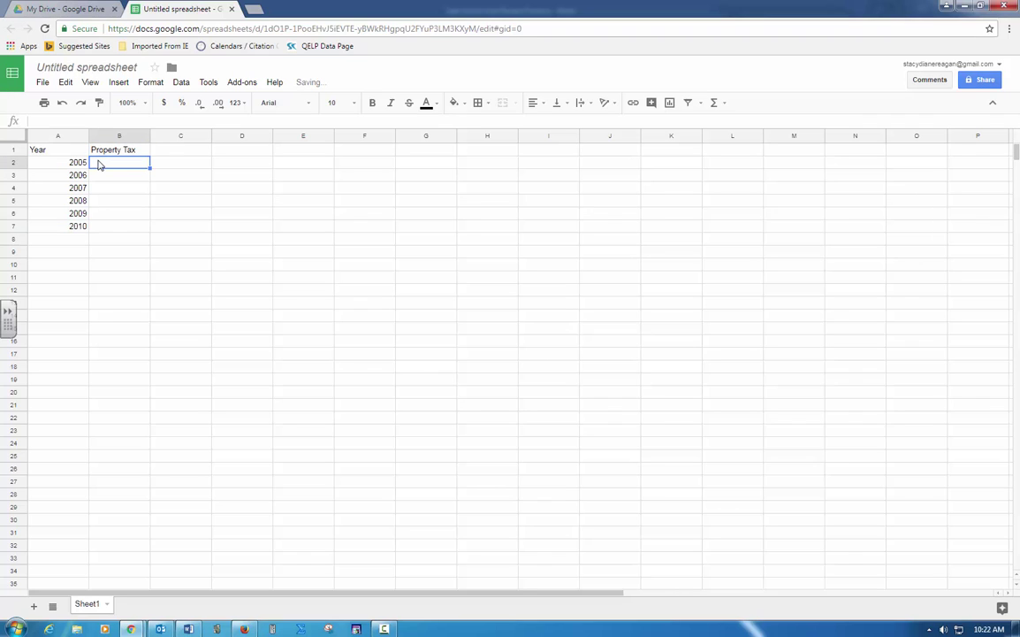
pyautogui.write('1000')
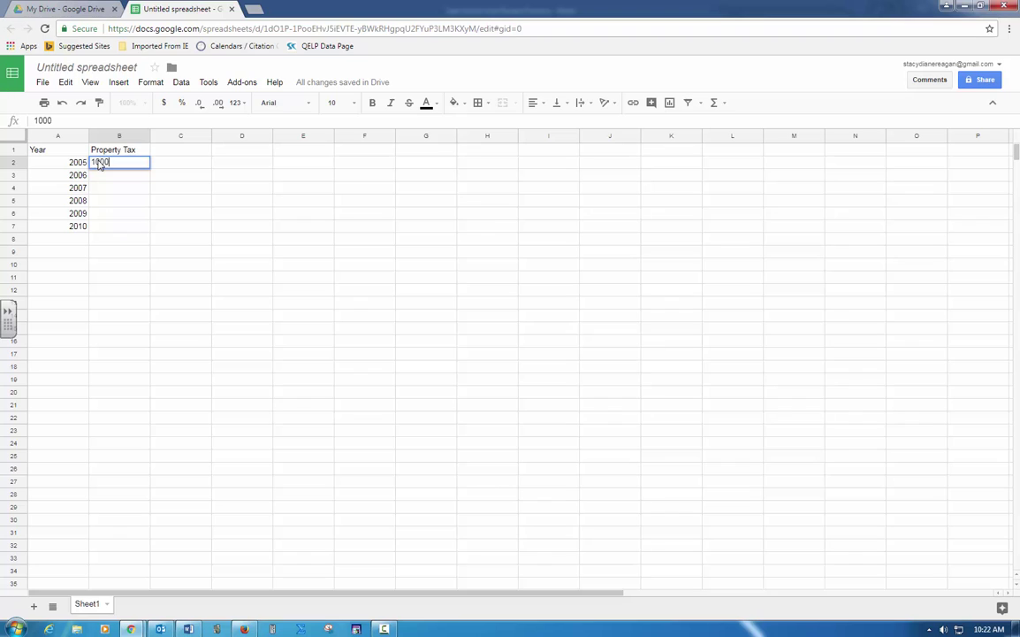
pyautogui.press('Return')
pyautogui.write('1100')
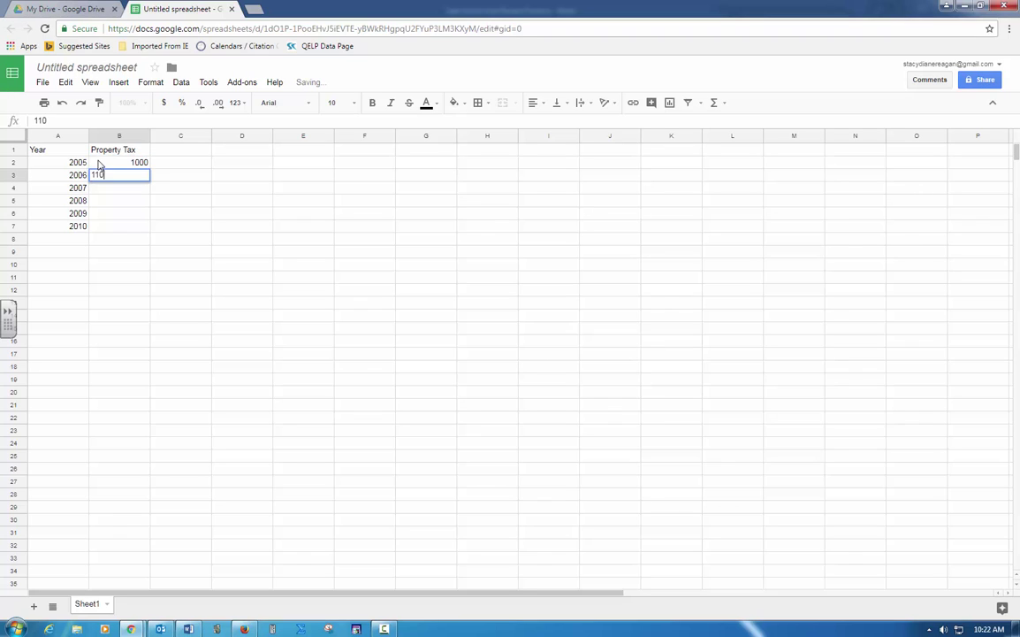
pyautogui.press('Return')
pyautogui.write('1200')
pyautogui.press('Return')
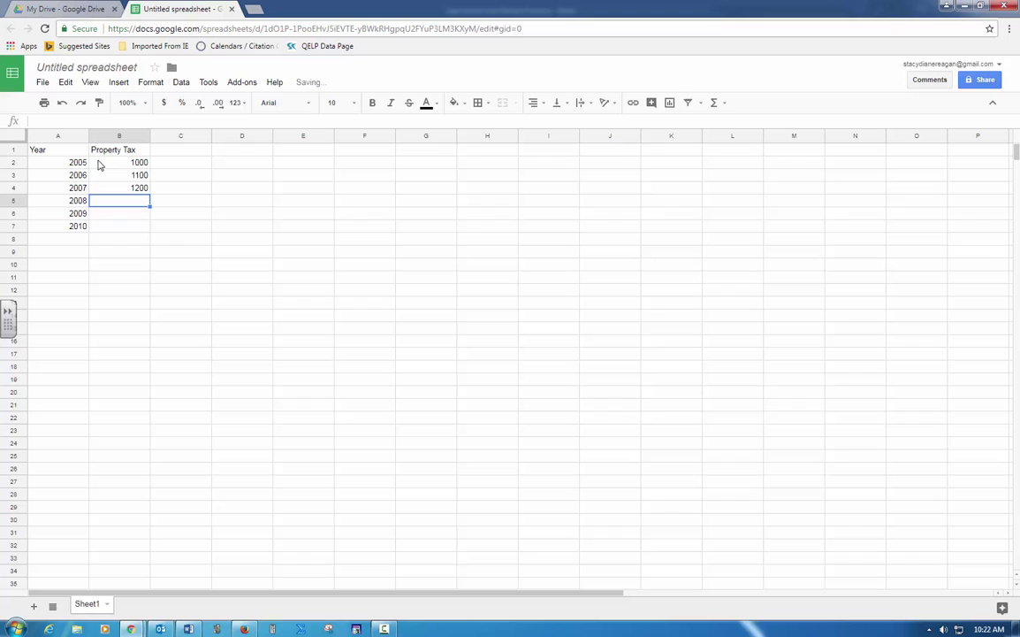
pyautogui.write('1300')
pyautogui.press('Return')
pyautogui.write('1400')
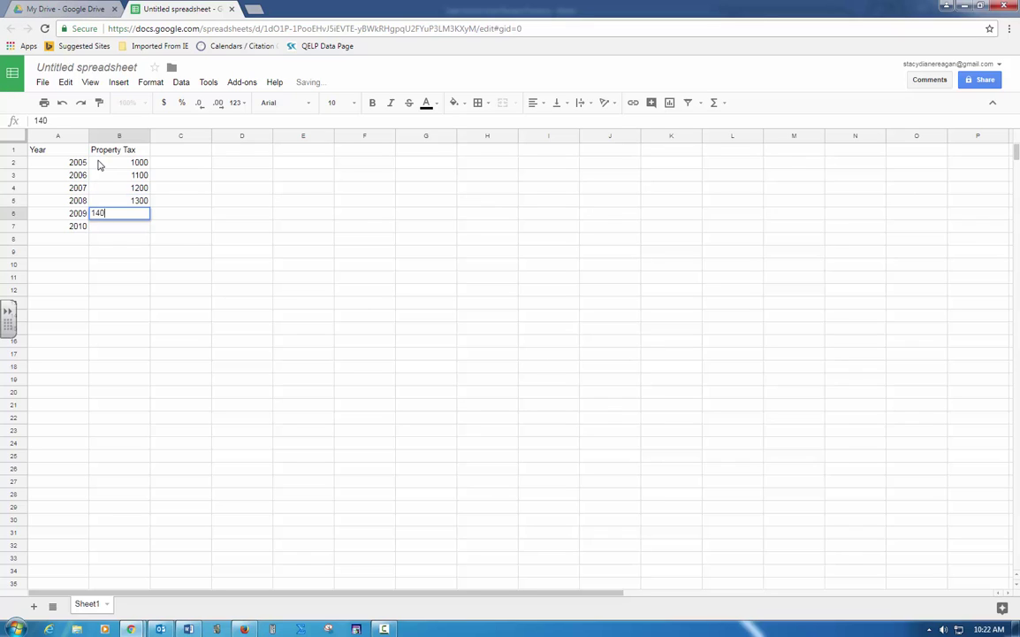
pyautogui.press('Return')
pyautogui.write('1500')
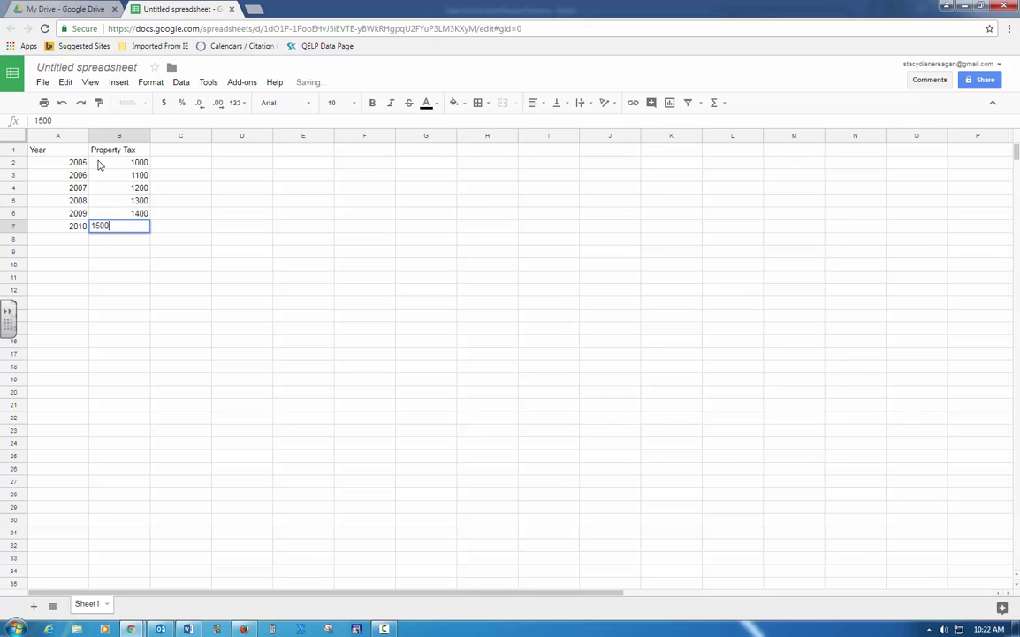
pyautogui.press('Return')
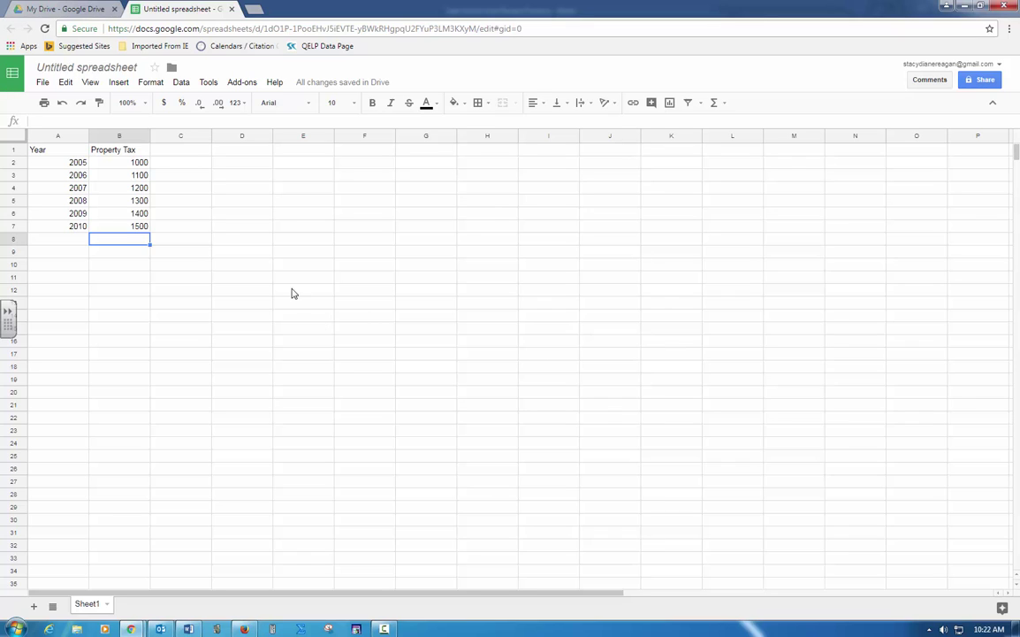
# Step: Insert a chart from the Year and Property Tax range A1:B7
pyautogui.moveTo(61, 154); pyautogui.dragTo(128, 228)
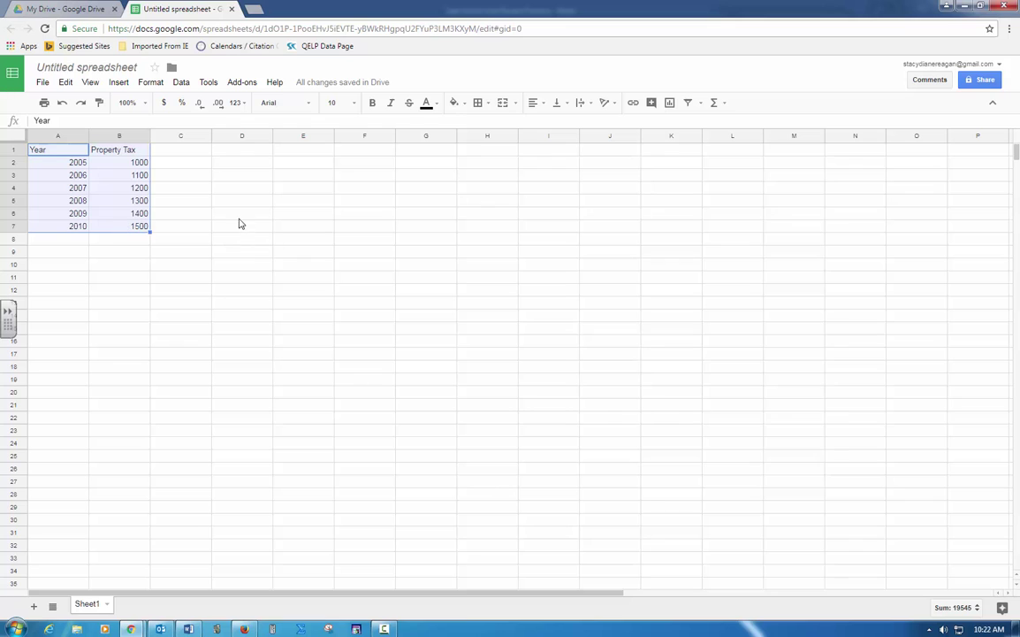
pyautogui.click(116, 85)
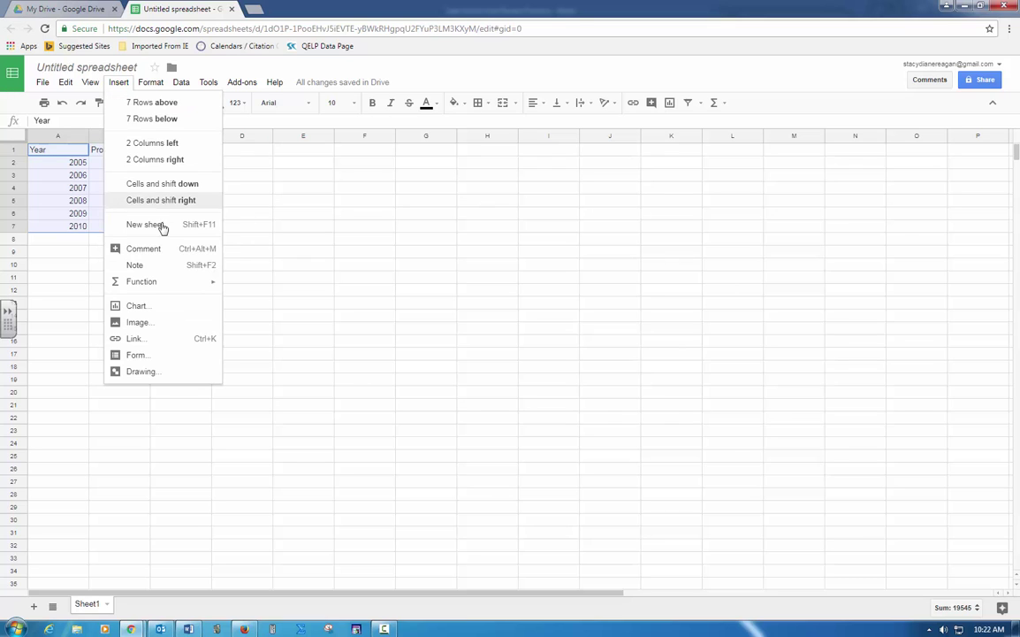
pyautogui.click(160, 313)
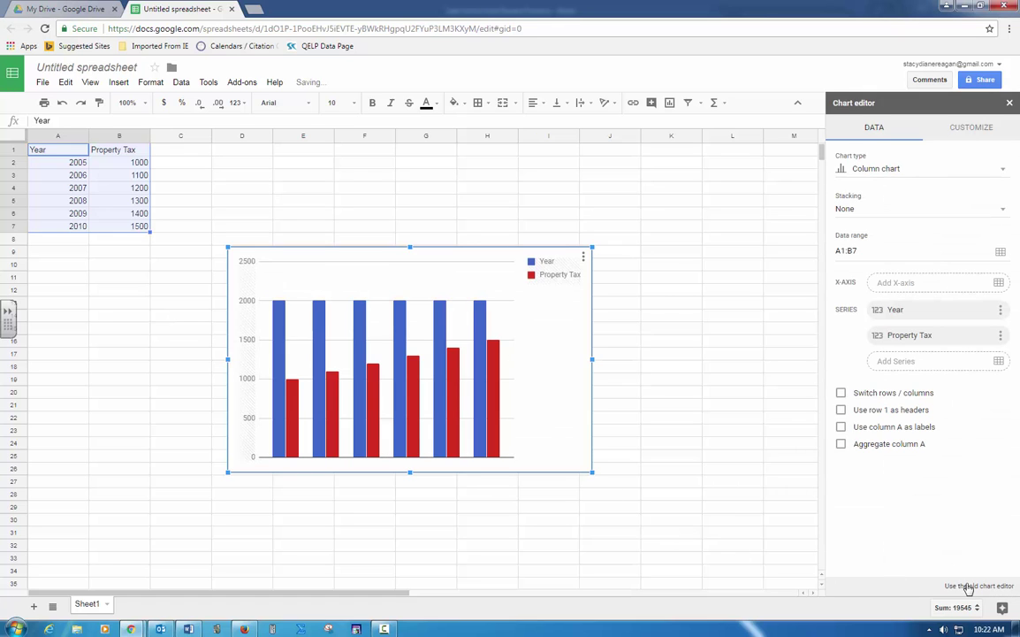
# Step: In the old chart editor, change the chart type to Scatter
pyautogui.click(969, 586)
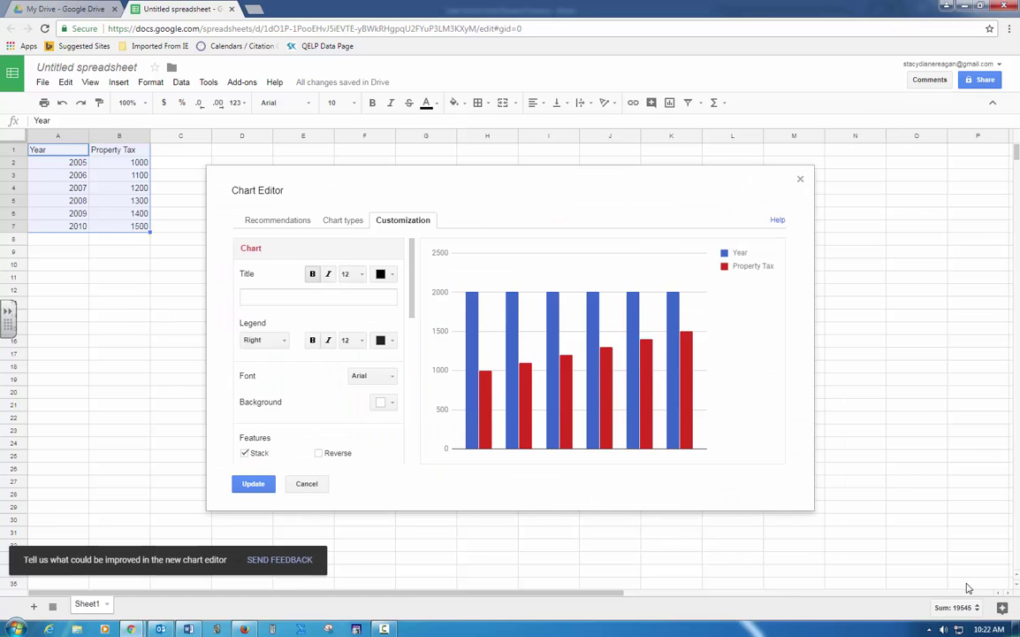
pyautogui.click(344, 223)
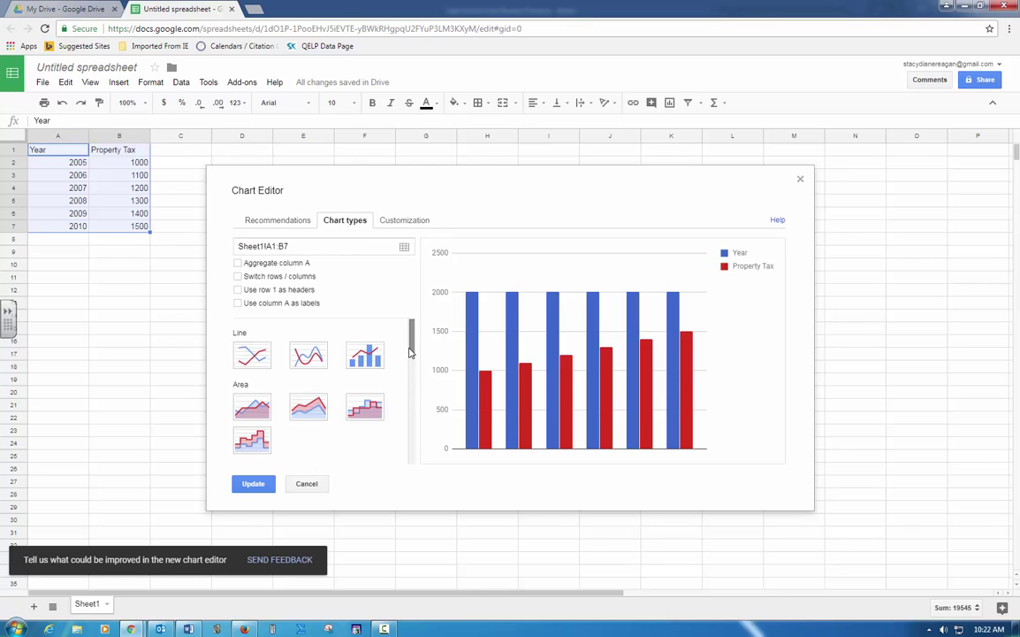
pyautogui.moveTo(410, 352); pyautogui.dragTo(414, 412)
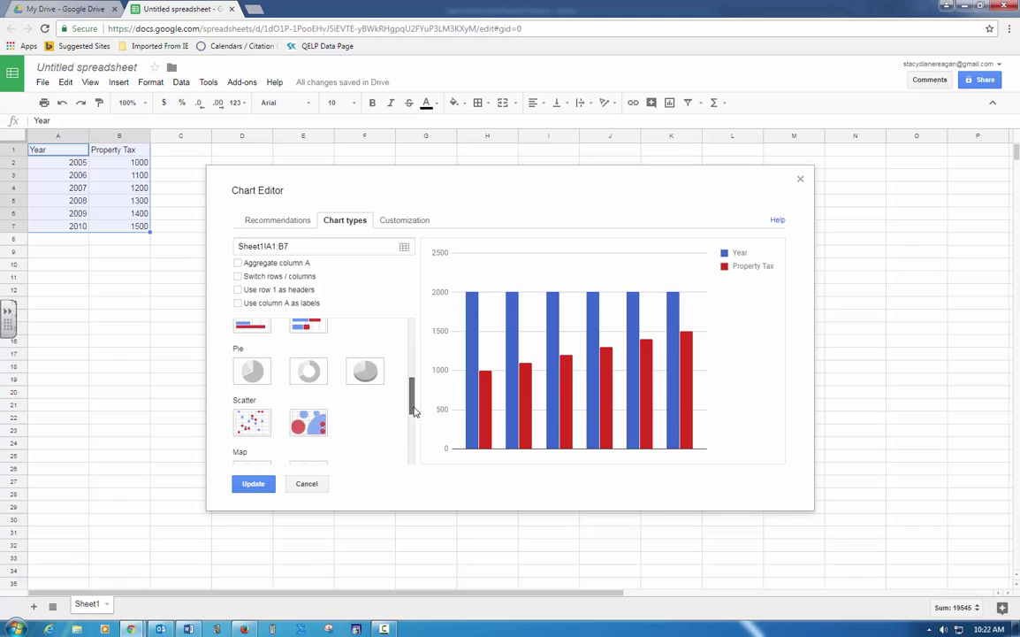
pyautogui.click(255, 425)
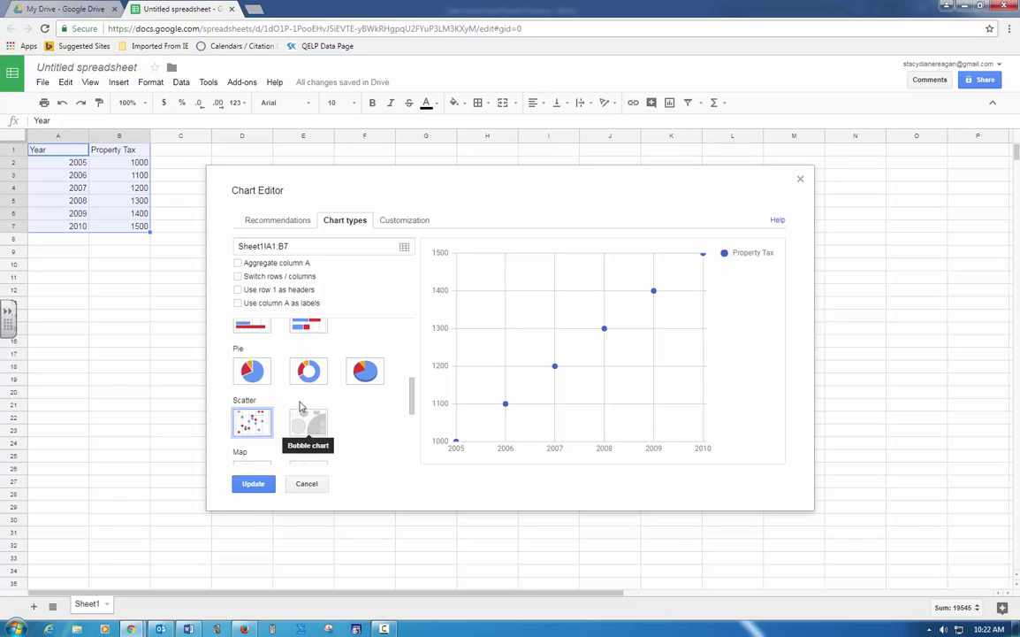
# Step: Title the chart 'Property Taxes' in the chart customization options
pyautogui.click(400, 222)
pyautogui.click(347, 296)
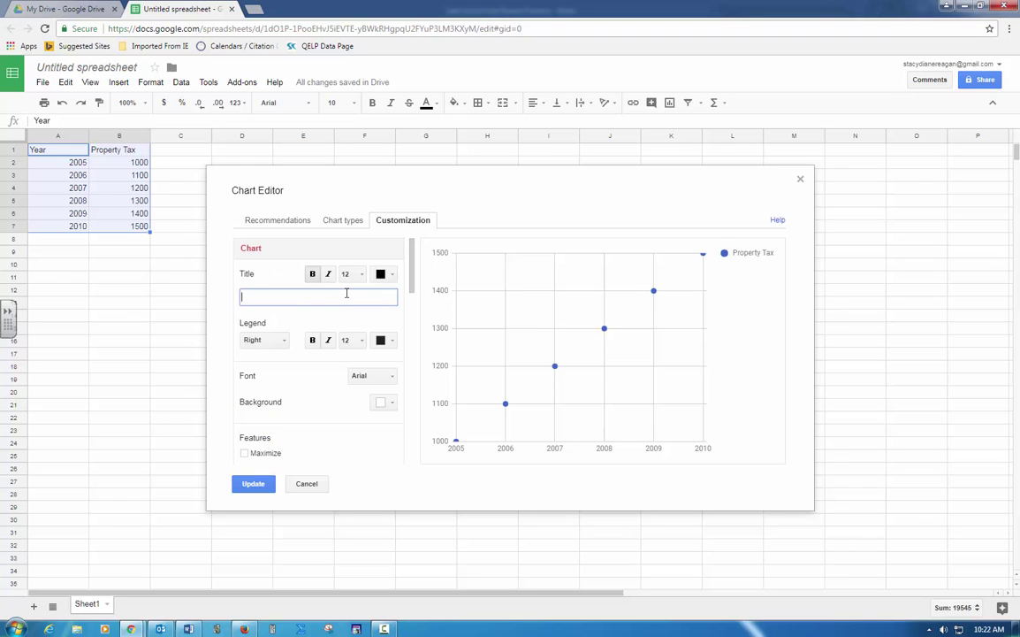
pyautogui.write('Property Taxes')
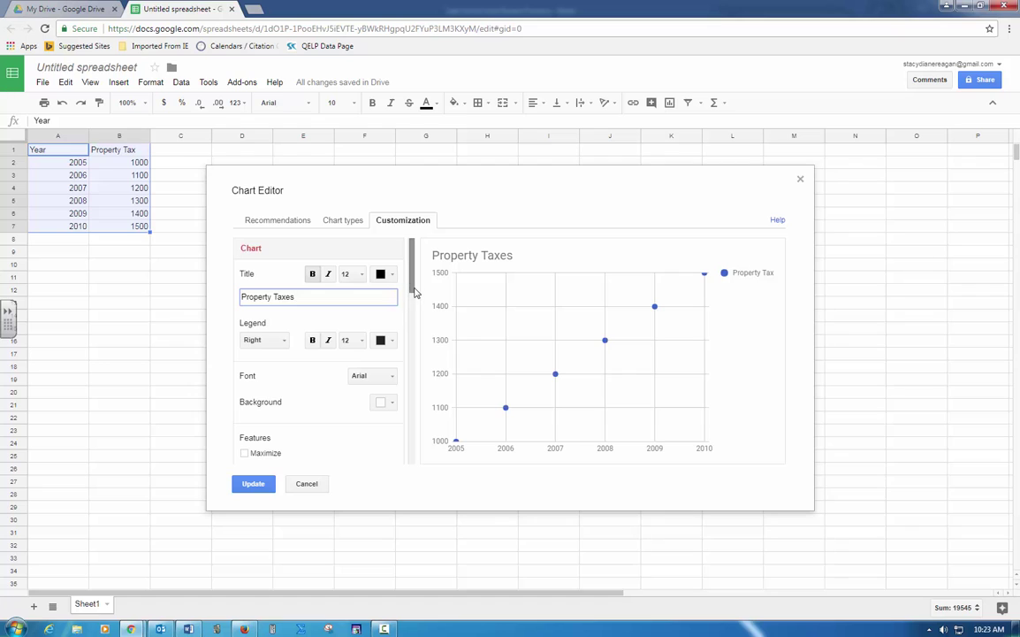
pyautogui.moveTo(413, 292); pyautogui.dragTo(416, 335)
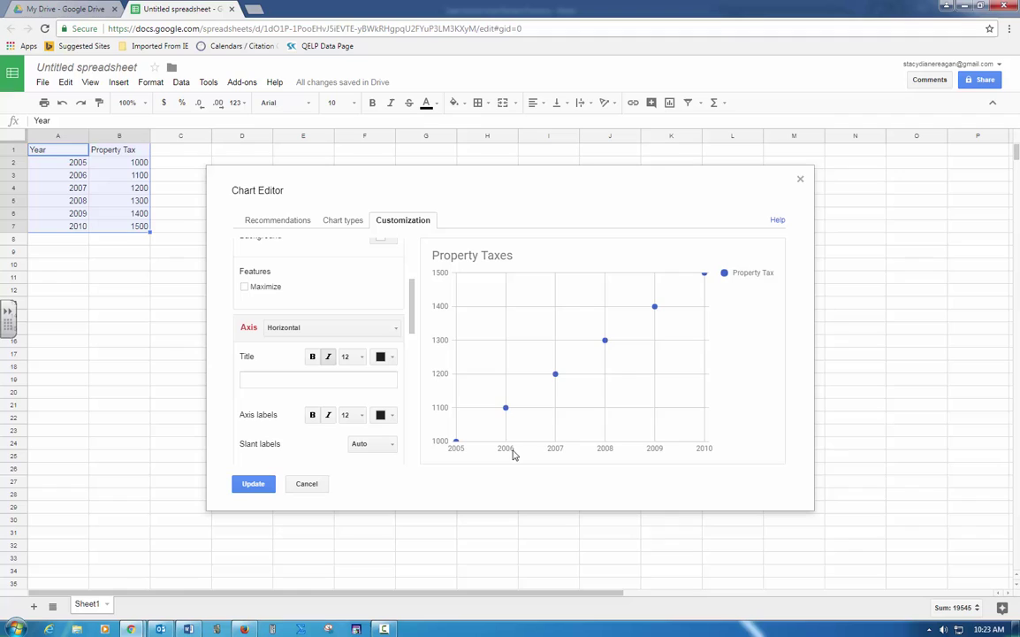
# Step: Set the horizontal axis title to 'Years' and the vertical axis title to 'Taxes'
pyautogui.click(297, 381)
pyautogui.write('Year')
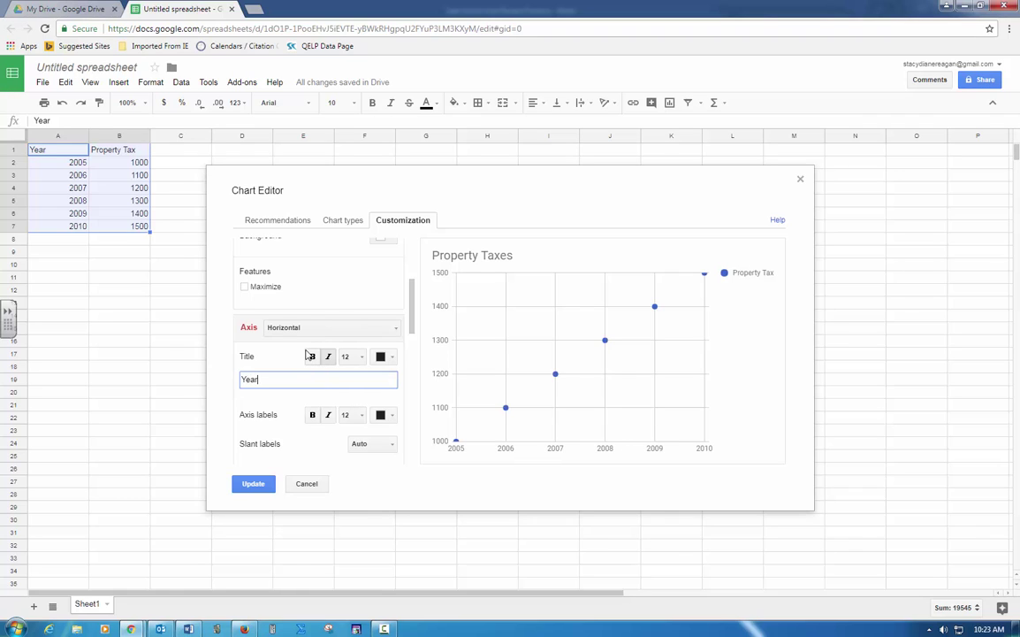
pyautogui.write('s')
pyautogui.click(395, 331)
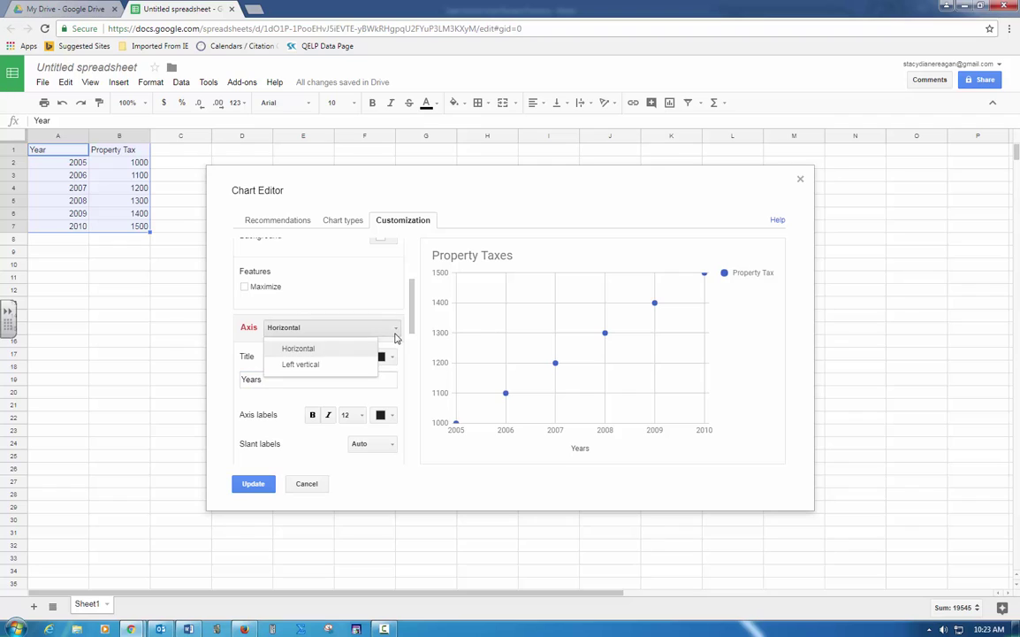
pyautogui.click(371, 364)
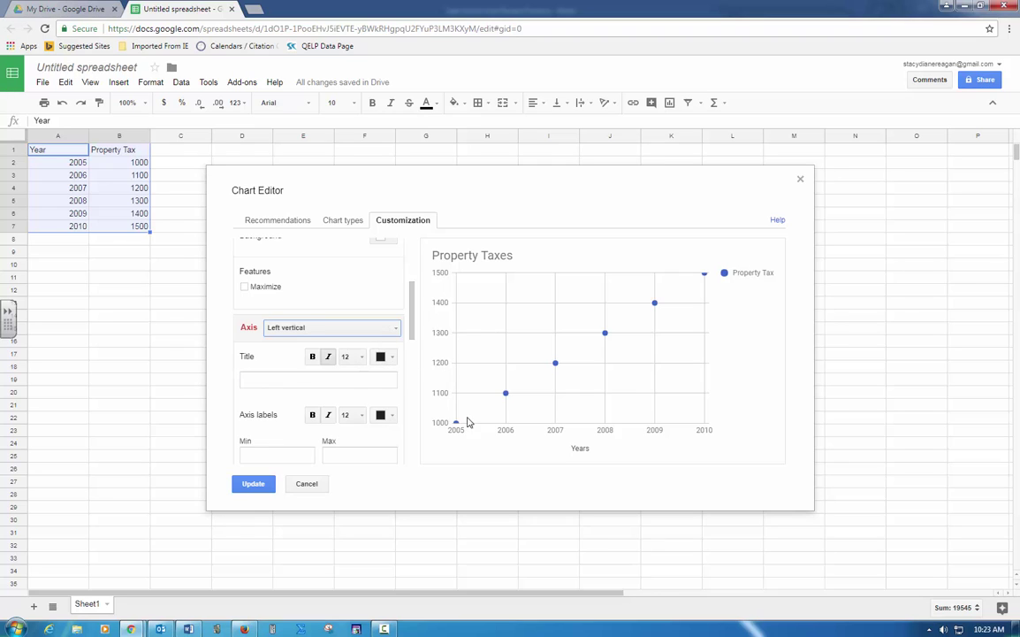
pyautogui.click(337, 382)
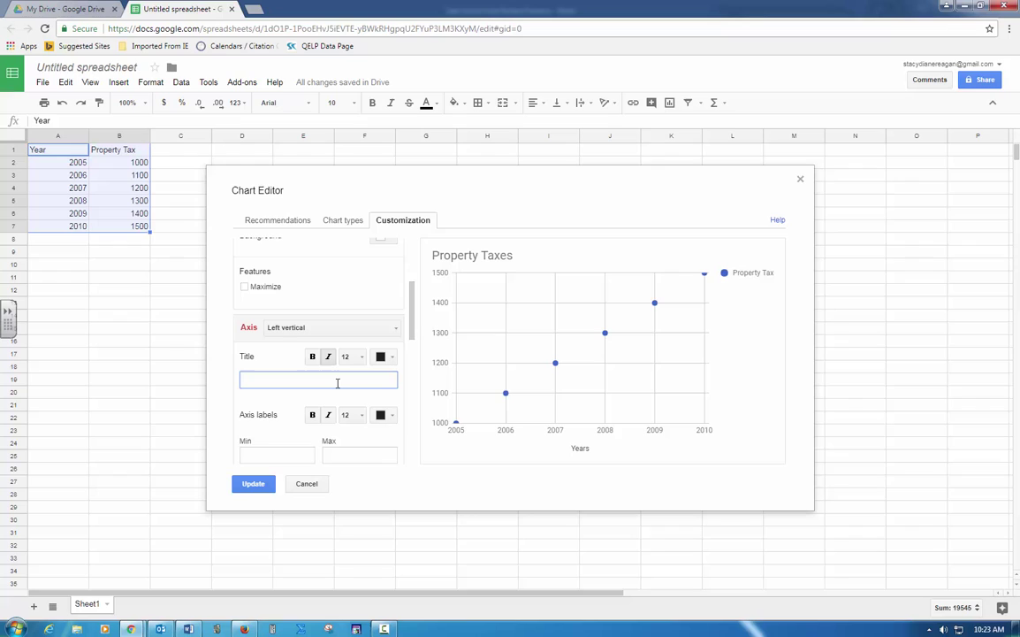
pyautogui.write('Taxes')
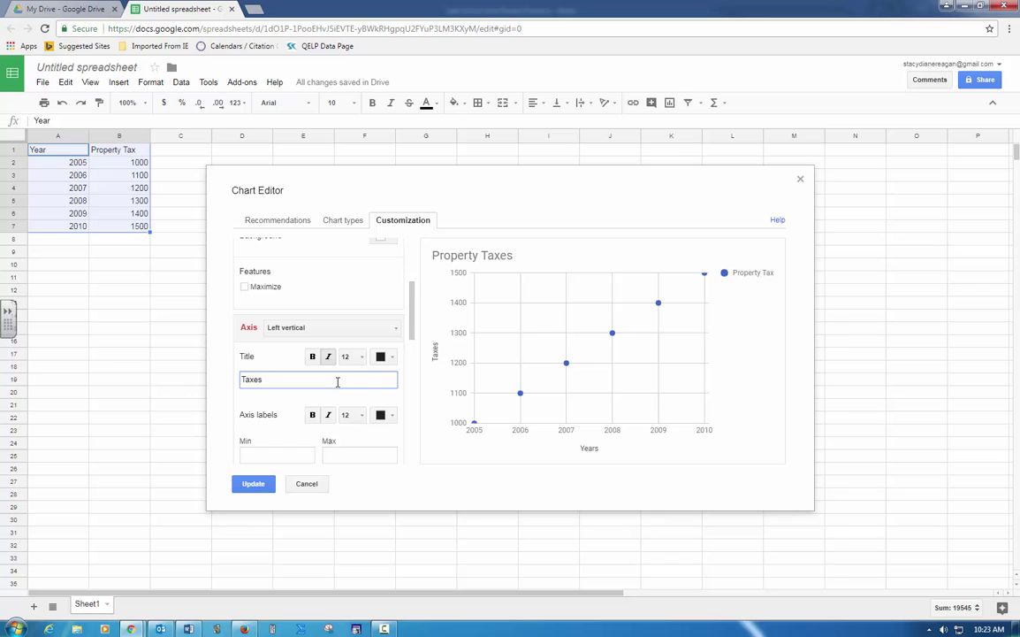
pyautogui.moveTo(410, 323); pyautogui.dragTo(410, 462)
# Step: Add a Linear trendline labelled with its equation
pyautogui.click(396, 445)
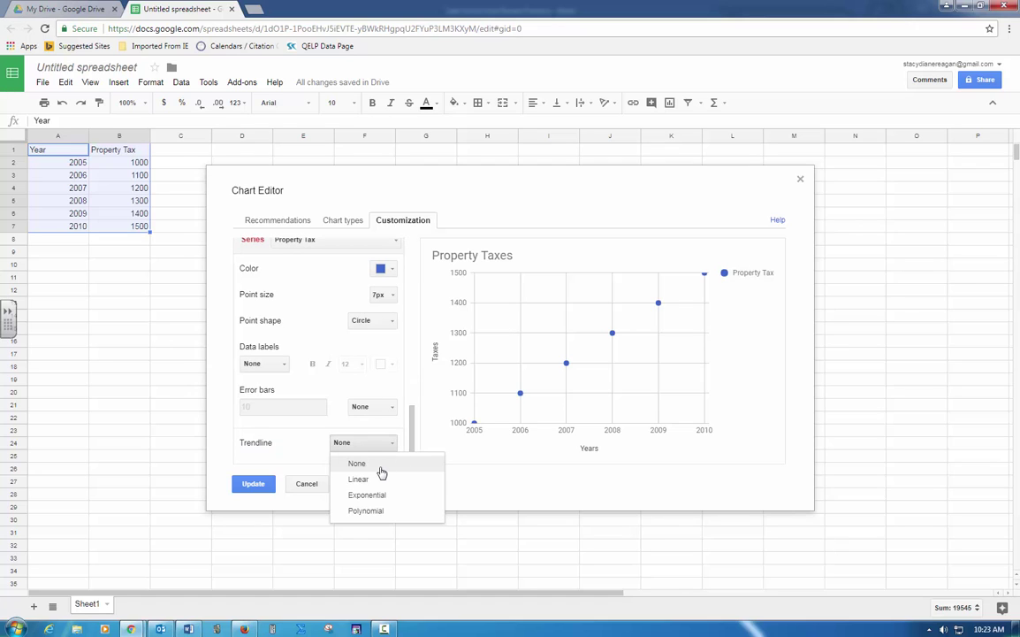
pyautogui.click(380, 478)
pyautogui.moveTo(412, 414); pyautogui.dragTo(410, 453)
pyautogui.click(362, 390)
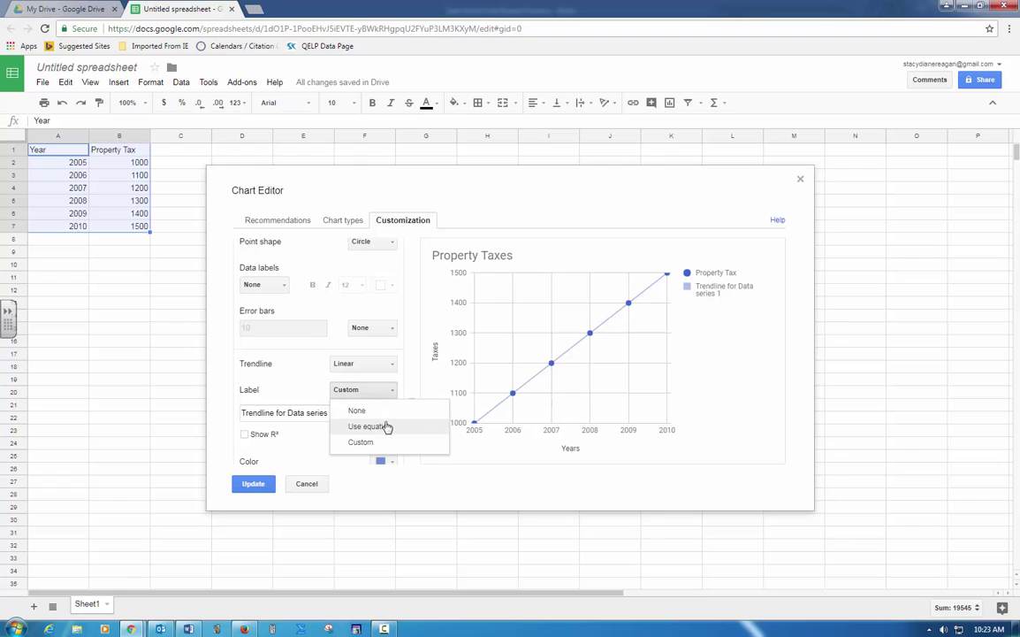
pyautogui.click(386, 426)
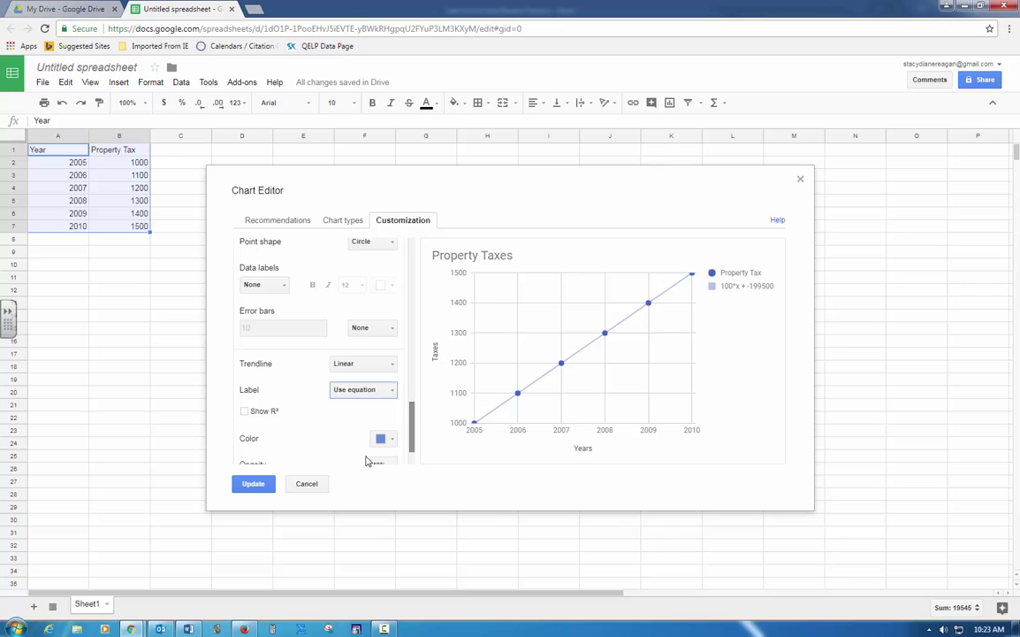
# Step: Apply the chart edits and move the chart to the top of the sheet beside the data
pyautogui.click(250, 482)
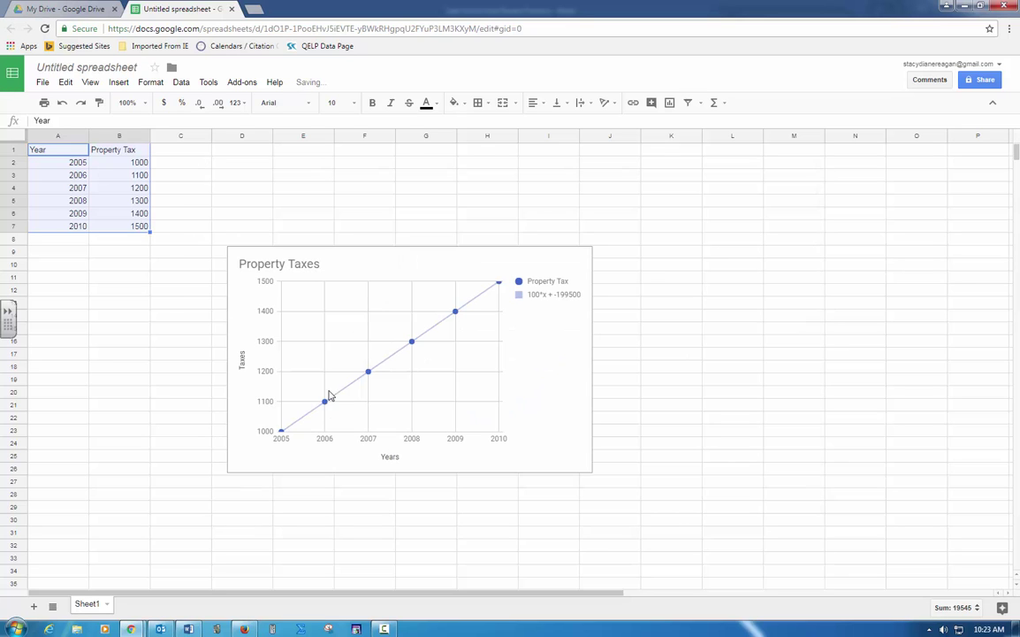
pyautogui.moveTo(384, 259); pyautogui.dragTo(326, 157)
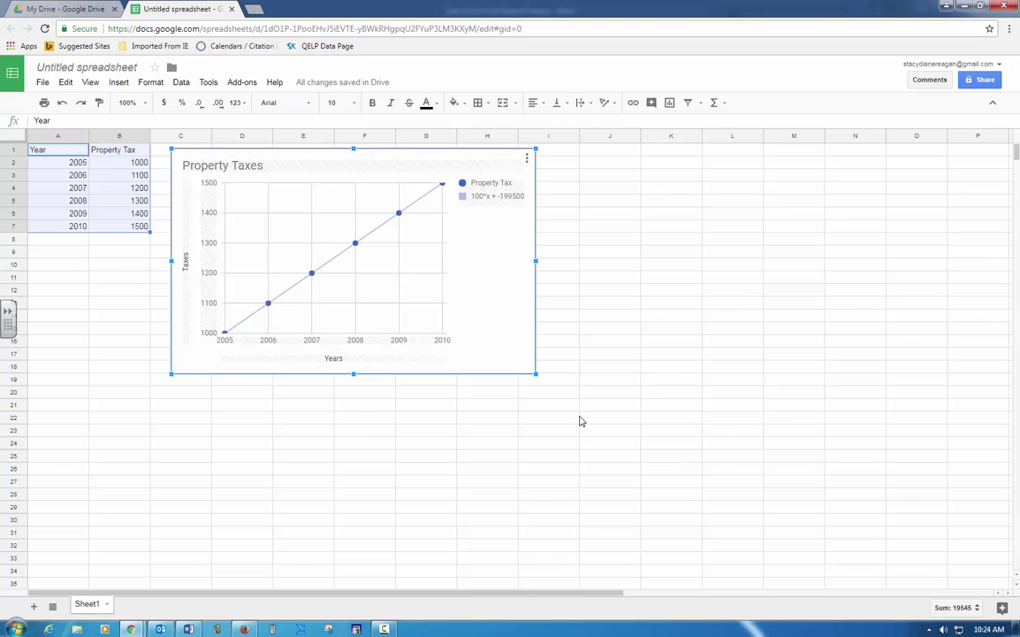
# Step: Enter the labels Mean, Median, Mode, Range and Standard Deviation in J1:J5
pyautogui.click(601, 157)
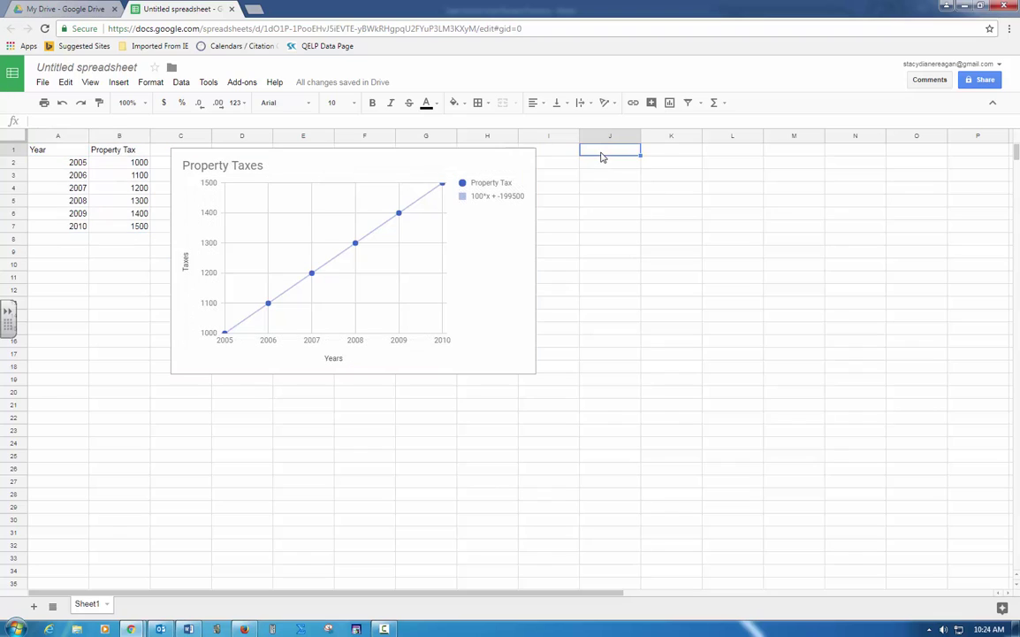
pyautogui.write('Mean')
pyautogui.press('Return')
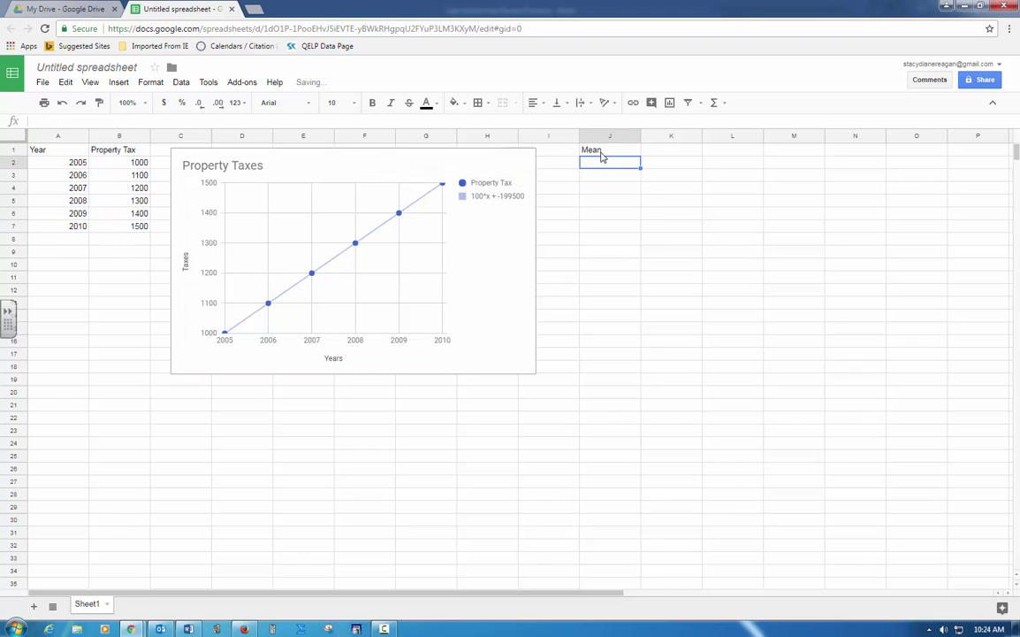
pyautogui.write('Median')
pyautogui.press('Return')
pyautogui.write('Mode')
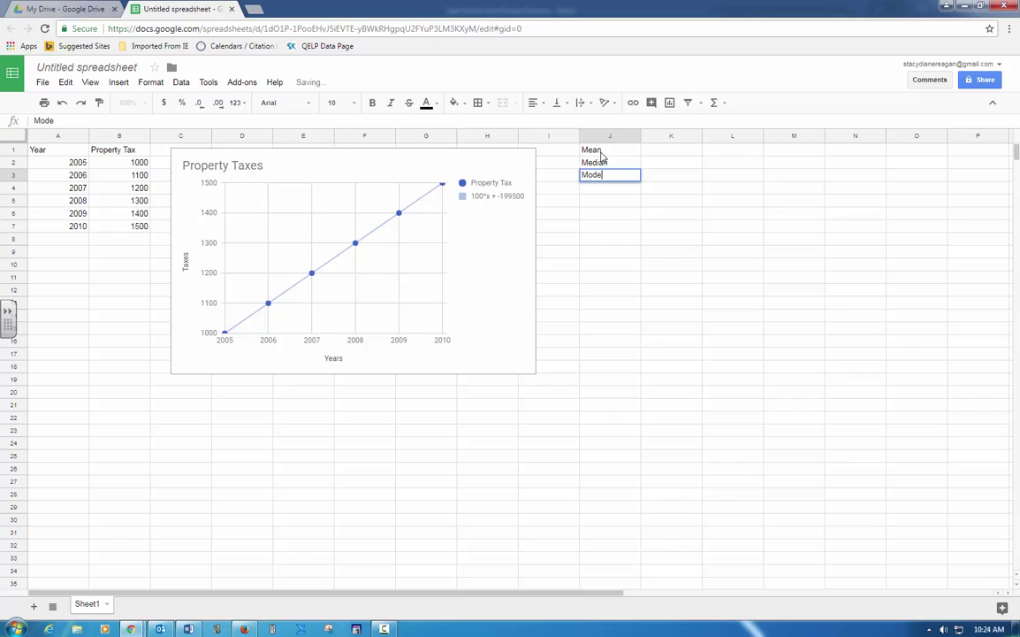
pyautogui.press('Return')
pyautogui.write('Range')
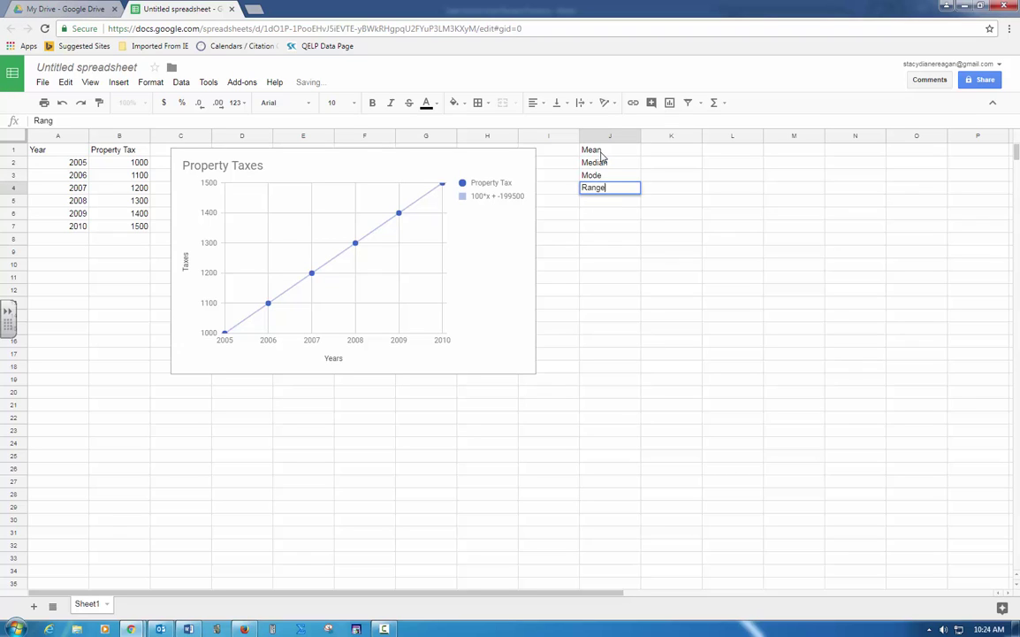
pyautogui.press('Return')
pyautogui.write('Standard ')
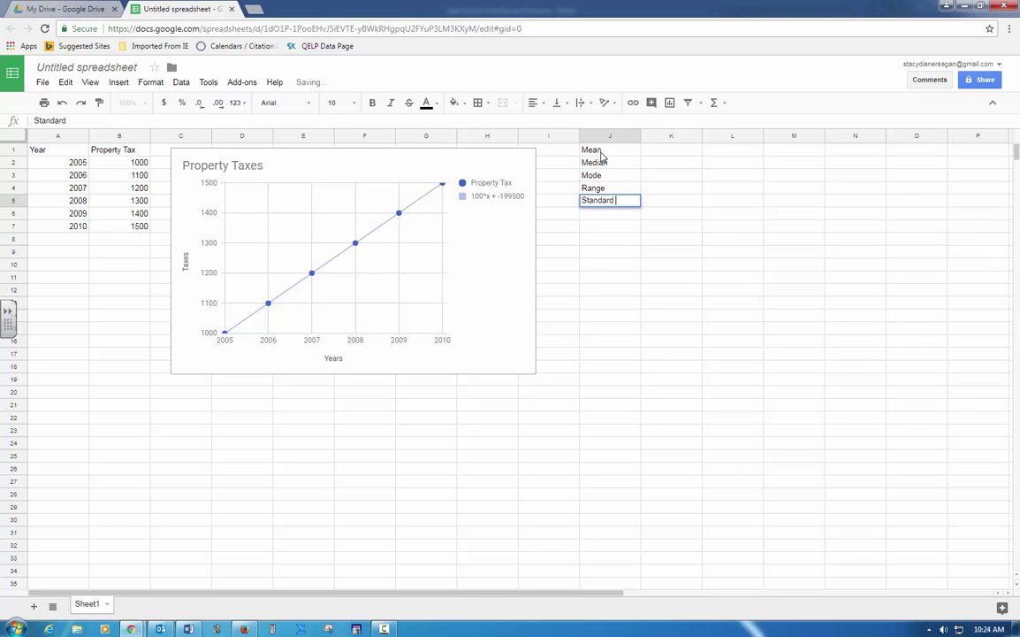
pyautogui.write('Deviation')
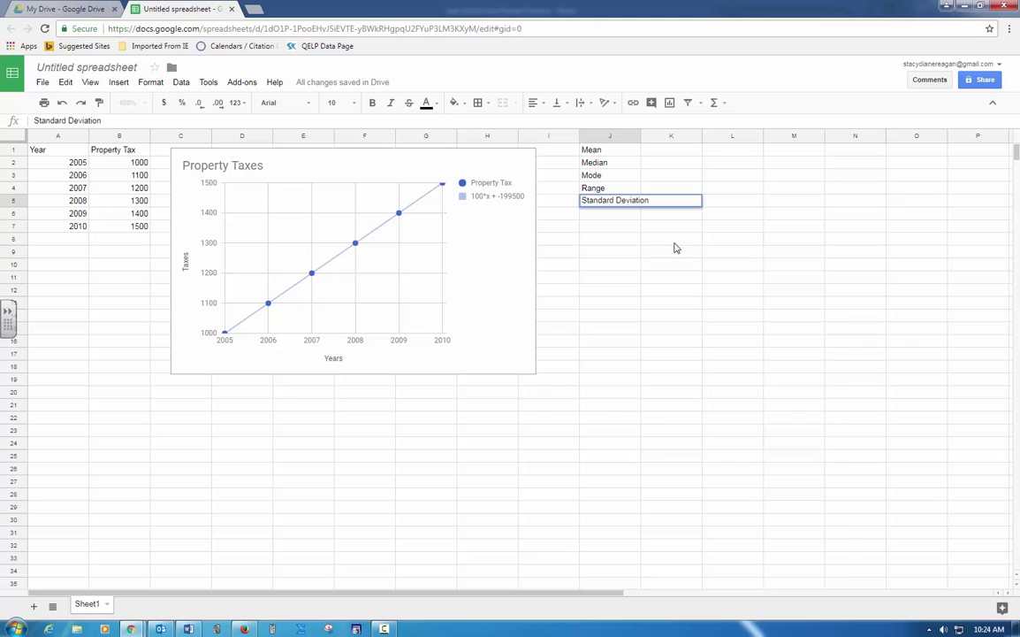
# Step: Widen column J and enter =AVERAGE(B2:B7) in K1, giving 1250
pyautogui.click(672, 239)
pyautogui.moveTo(639, 140); pyautogui.dragTo(657, 141)
pyautogui.click(690, 278)
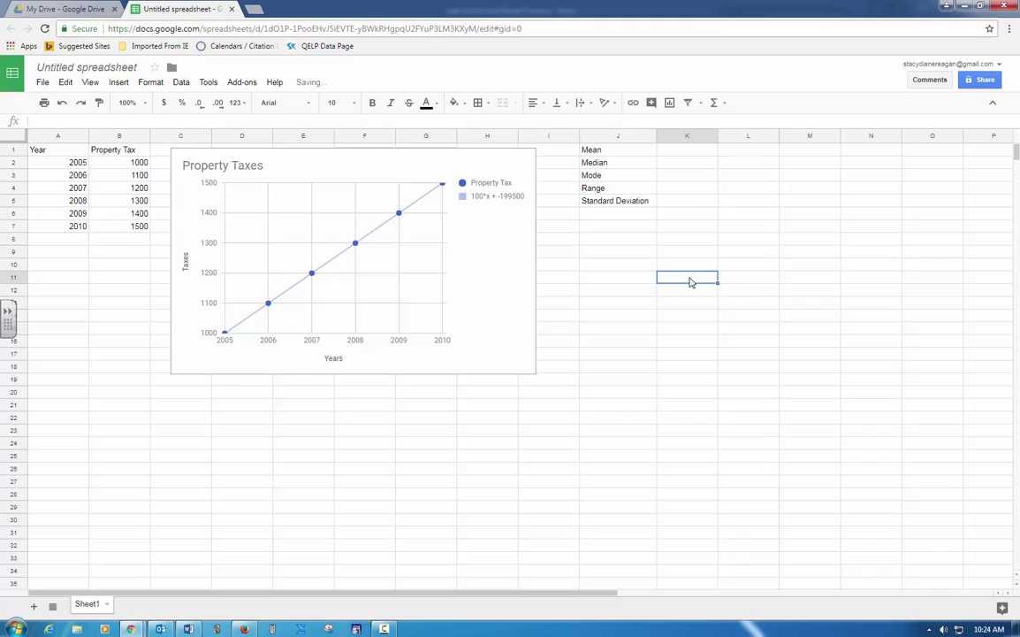
pyautogui.click(681, 151)
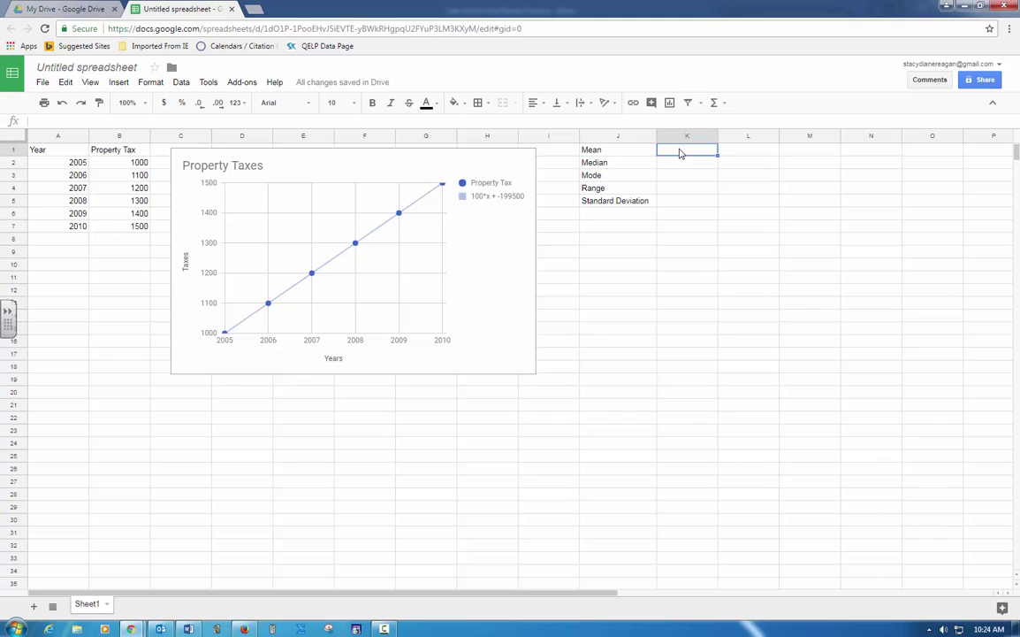
pyautogui.write('=aver')
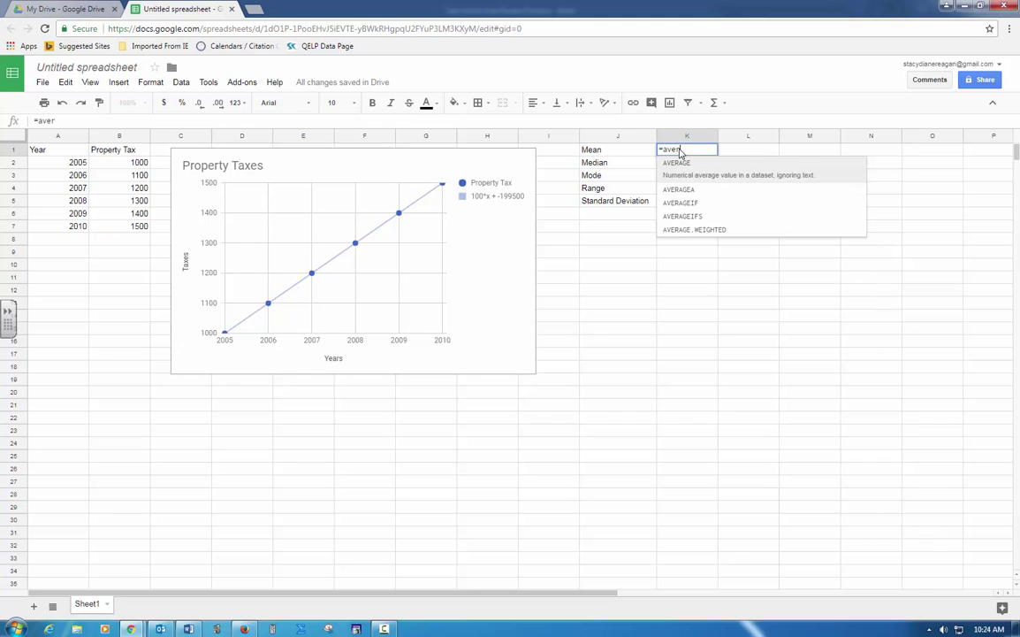
pyautogui.press('Tab')
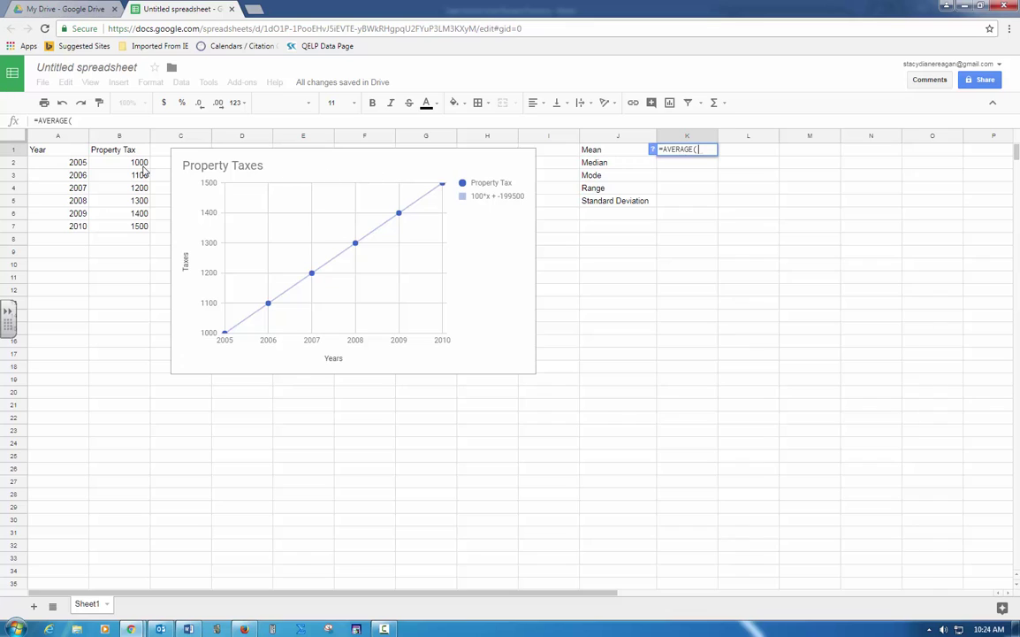
pyautogui.click(129, 166)
pyautogui.moveTo(129, 168); pyautogui.dragTo(134, 228)
pyautogui.press('Return')
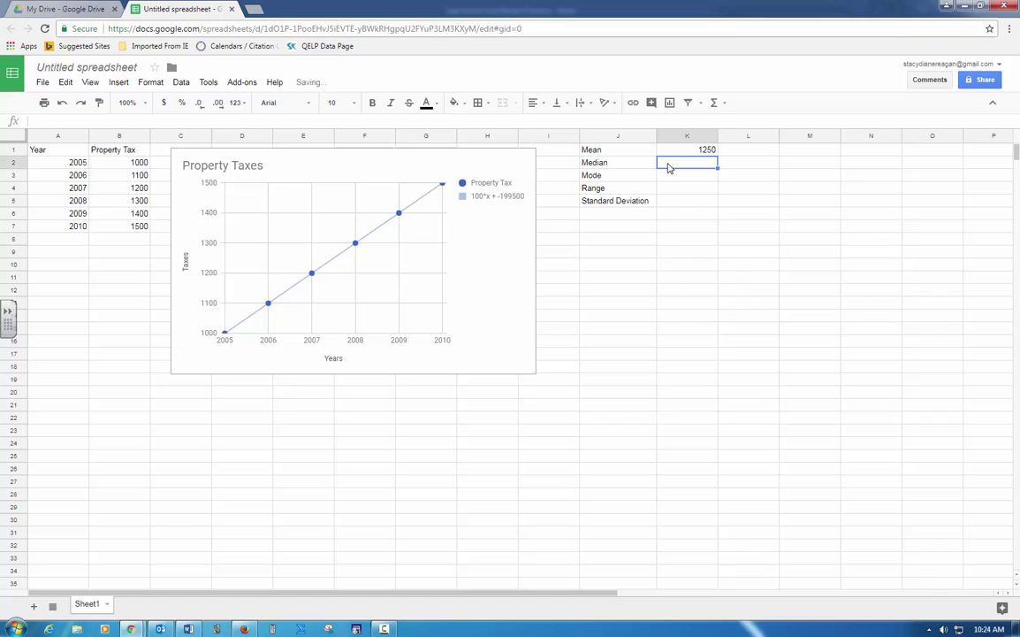
# Step: Enter =MEDIAN(B2:B7) in K2, giving 1250
pyautogui.write('=medi')
pyautogui.press('Tab')
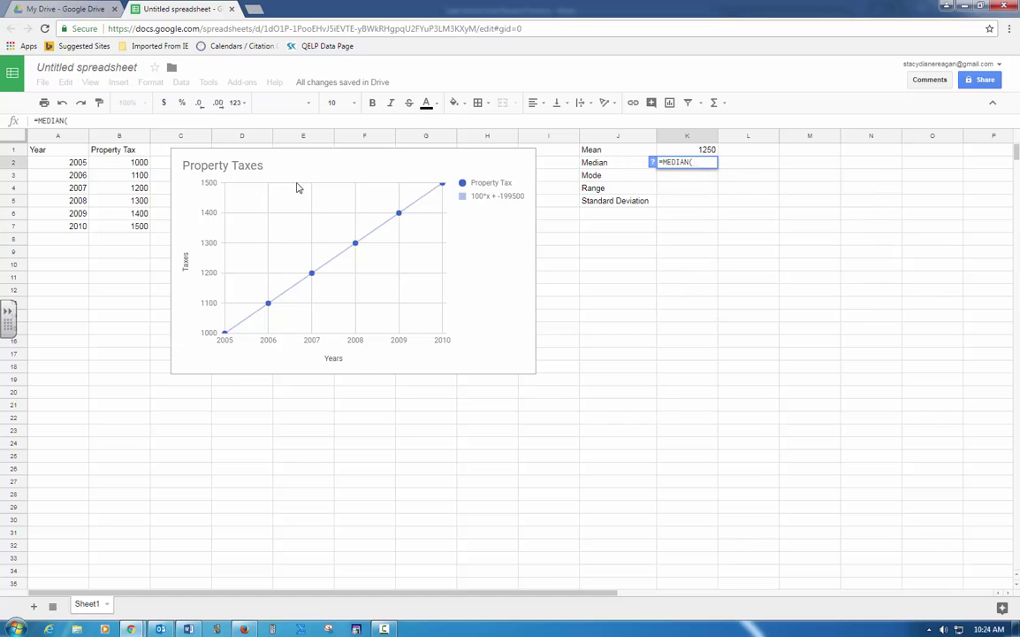
pyautogui.moveTo(129, 164); pyautogui.dragTo(129, 227)
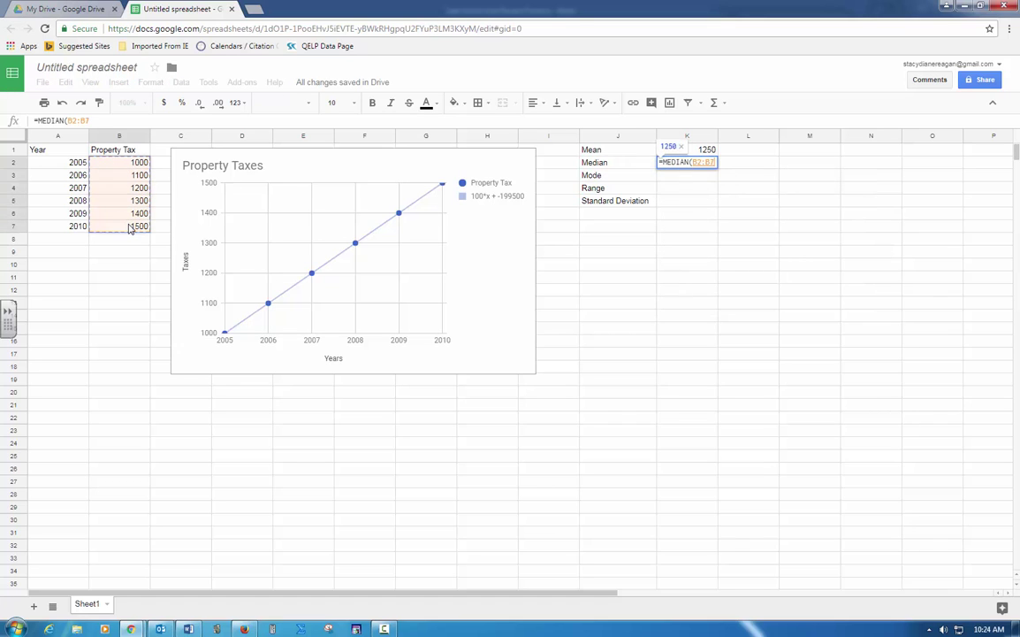
pyautogui.press('Return')
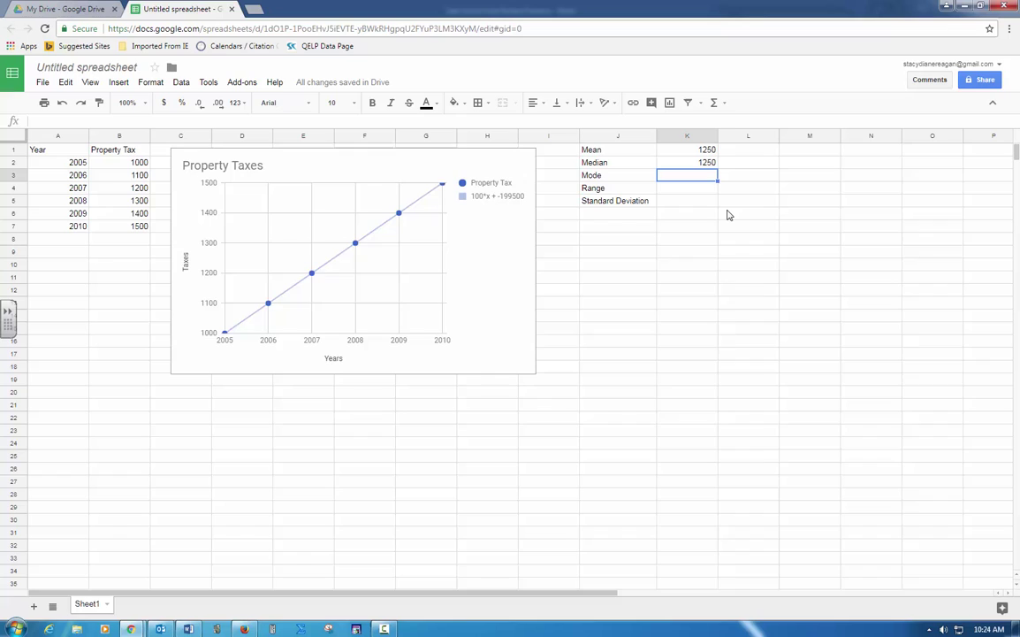
pyautogui.write('no ')
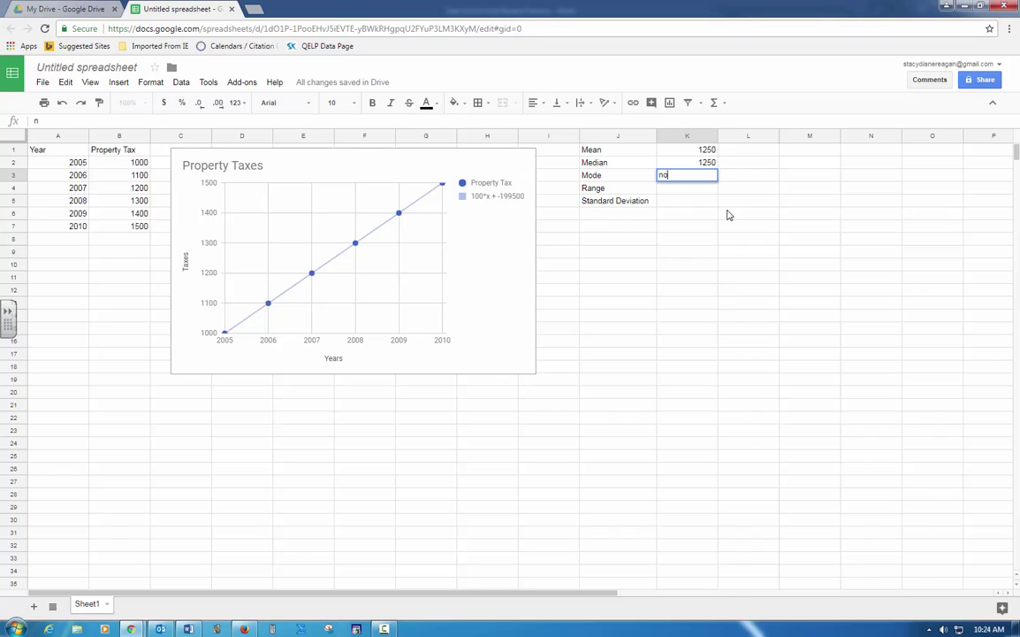
pyautogui.write('mode')
pyautogui.press('Return')
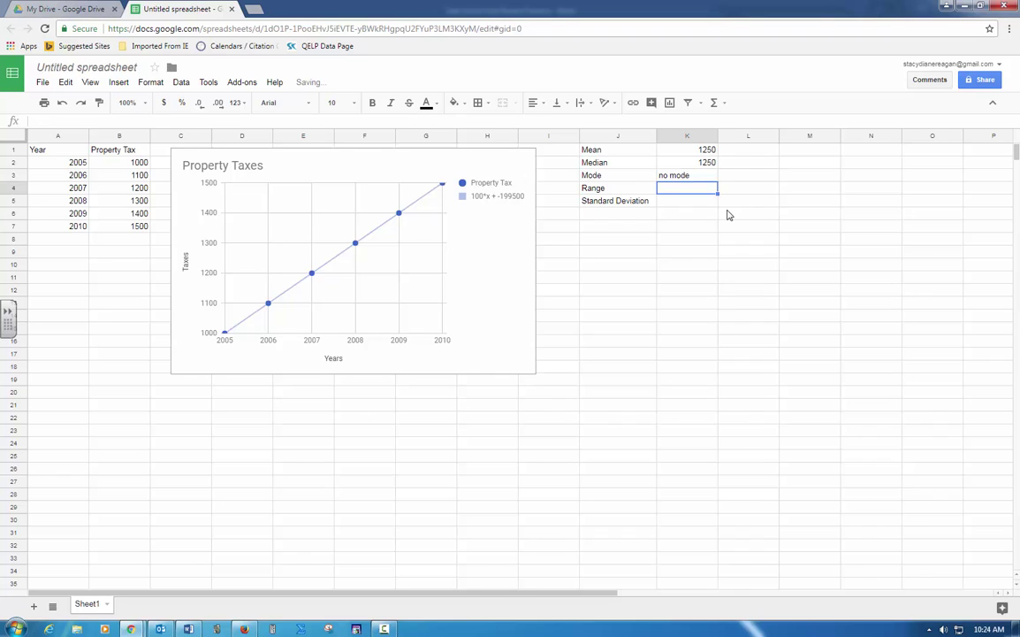
pyautogui.click(139, 229)
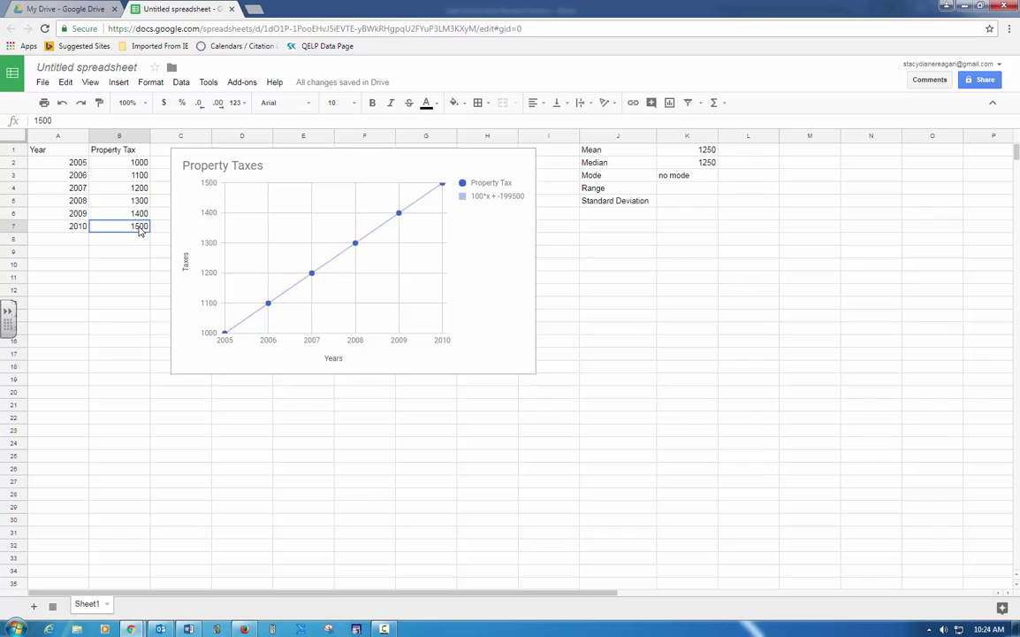
pyautogui.click(139, 165)
pyautogui.click(672, 190)
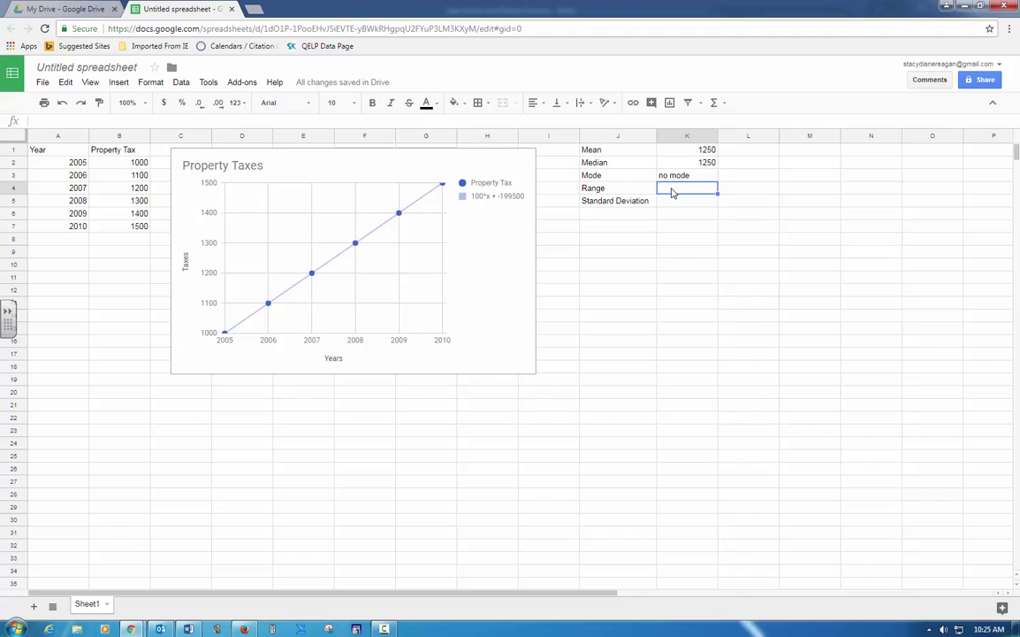
pyautogui.write('=15')
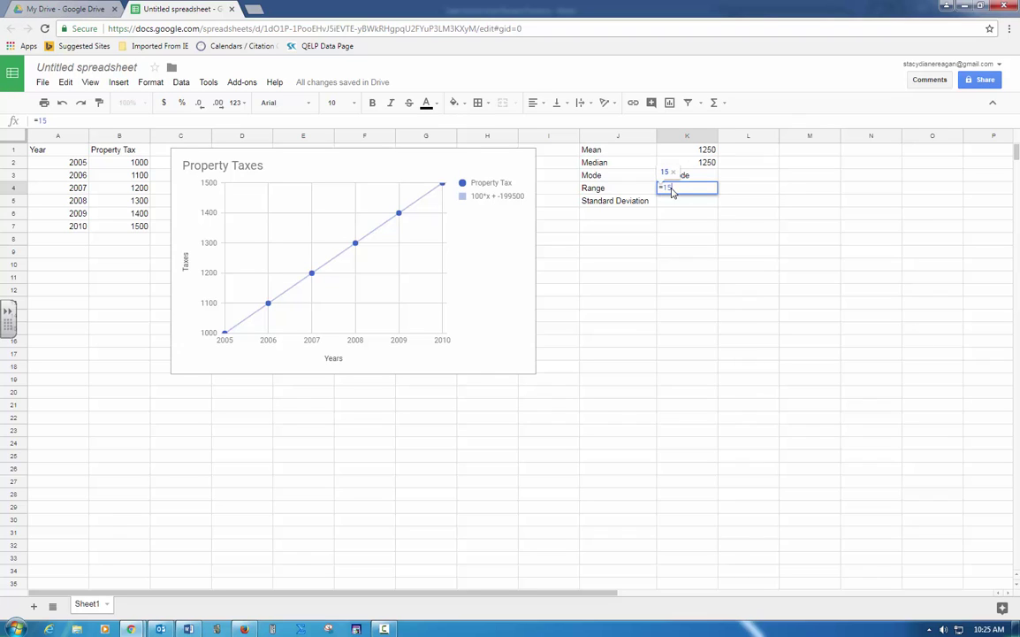
pyautogui.write('00-')
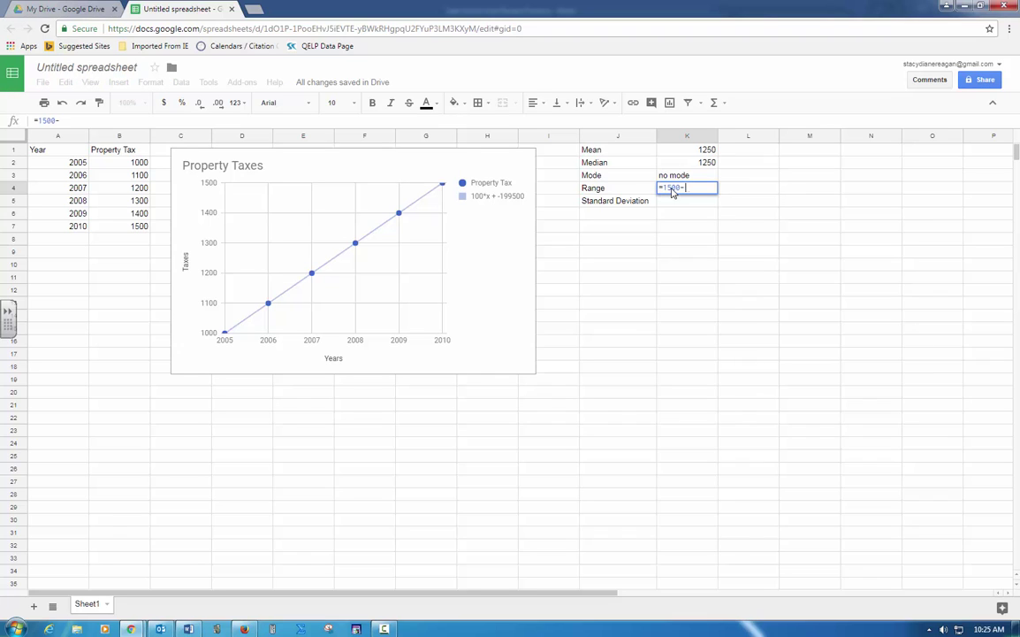
pyautogui.write('1000')
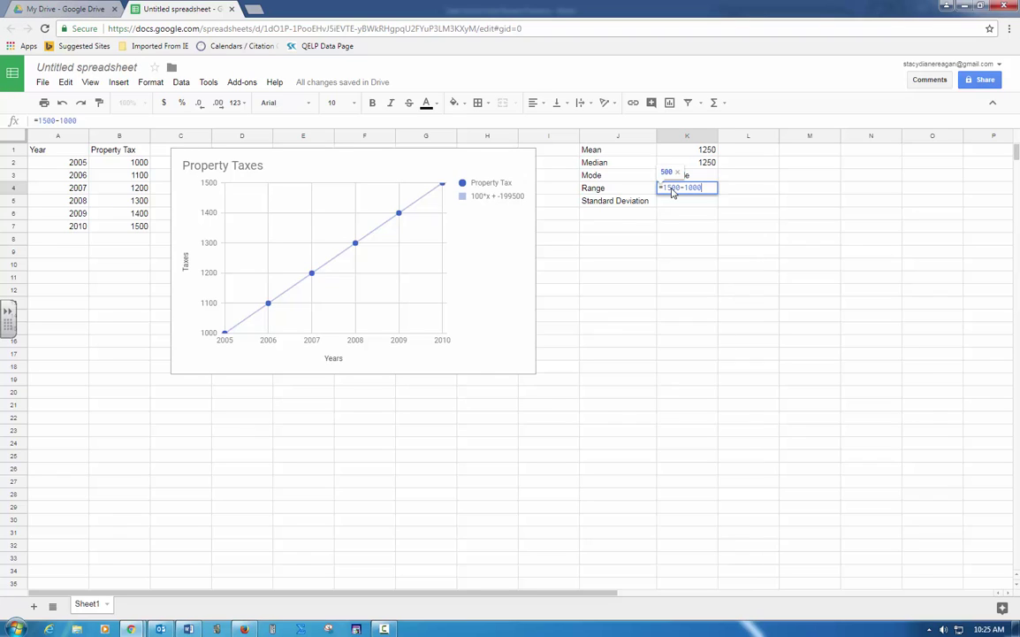
pyautogui.press('Return')
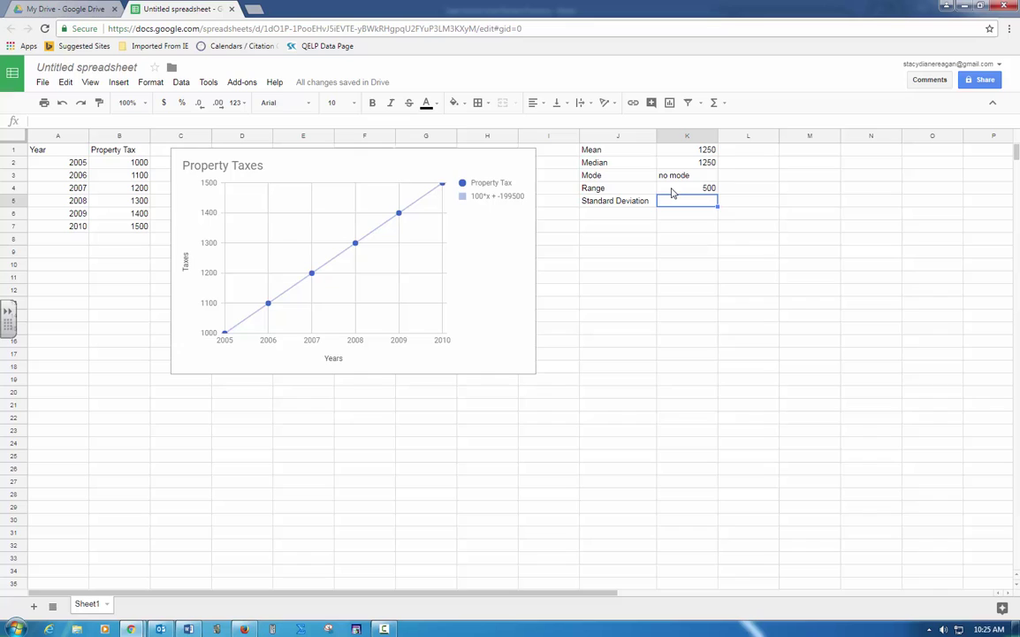
# Step: Enter =STDEV(B2:B7) in K5, giving 187.0828693
pyautogui.write('=st')
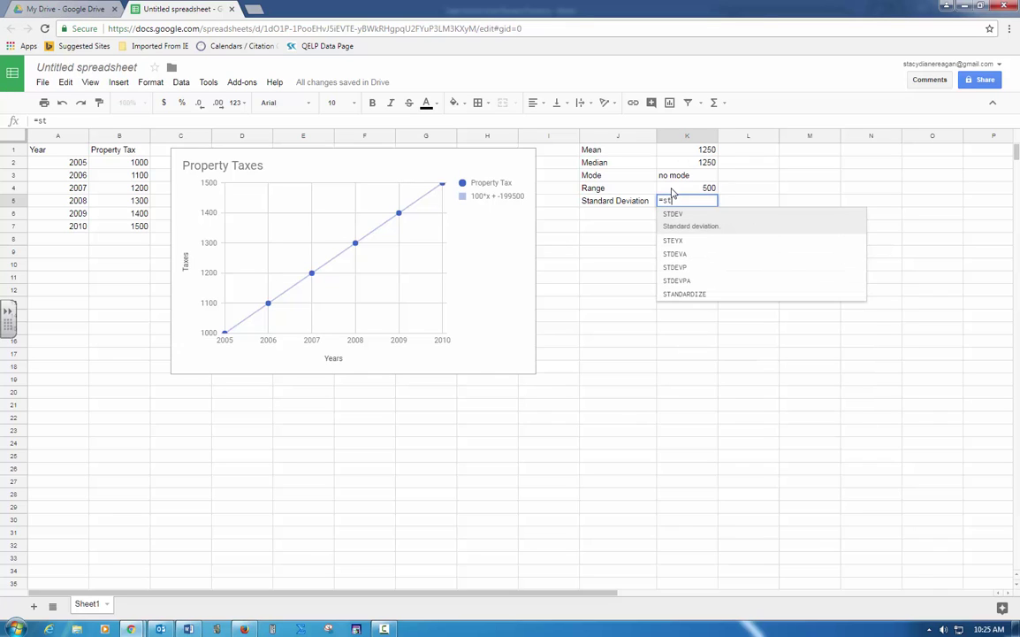
pyautogui.press('Tab')
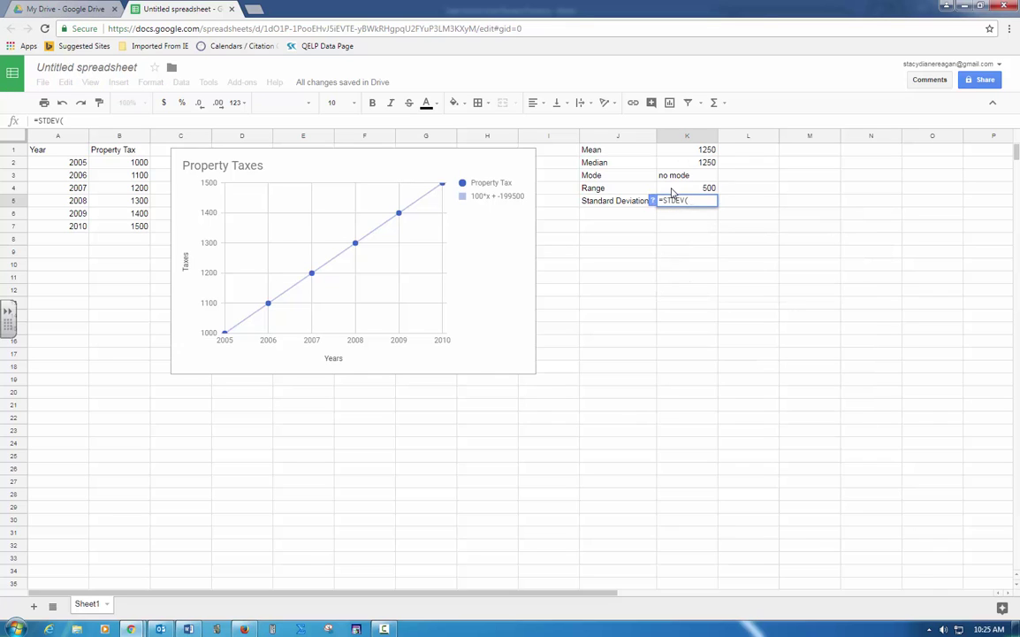
pyautogui.moveTo(136, 168); pyautogui.dragTo(140, 226)
pyautogui.press('Return')
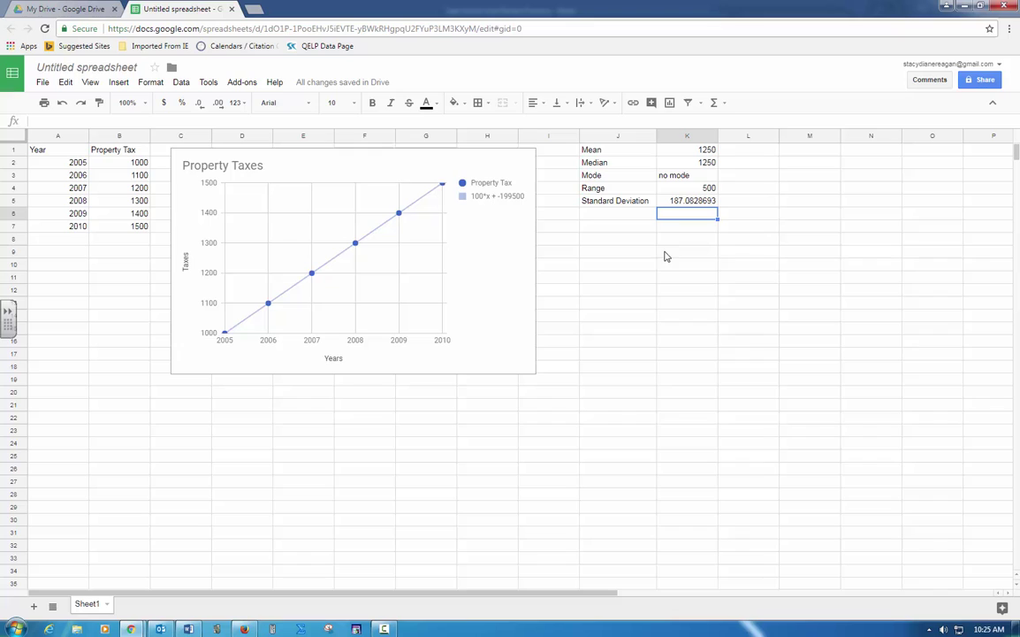
# Step: Insert a pie chart of the Year and Property Tax data A1:B7 titled 'Property Taxes'
pyautogui.moveTo(65, 153); pyautogui.dragTo(109, 229)
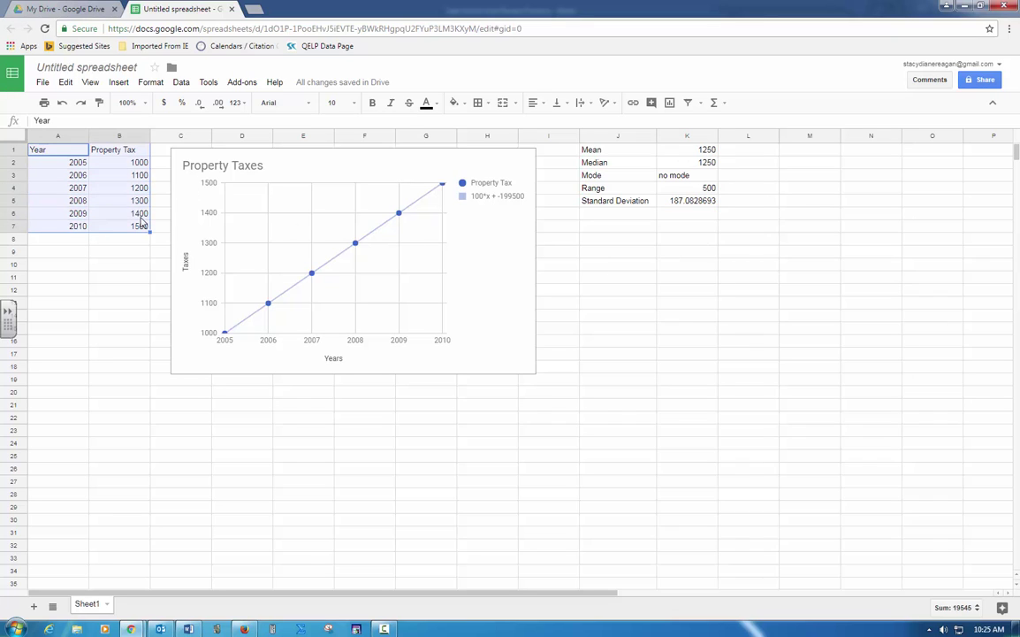
pyautogui.click(119, 82)
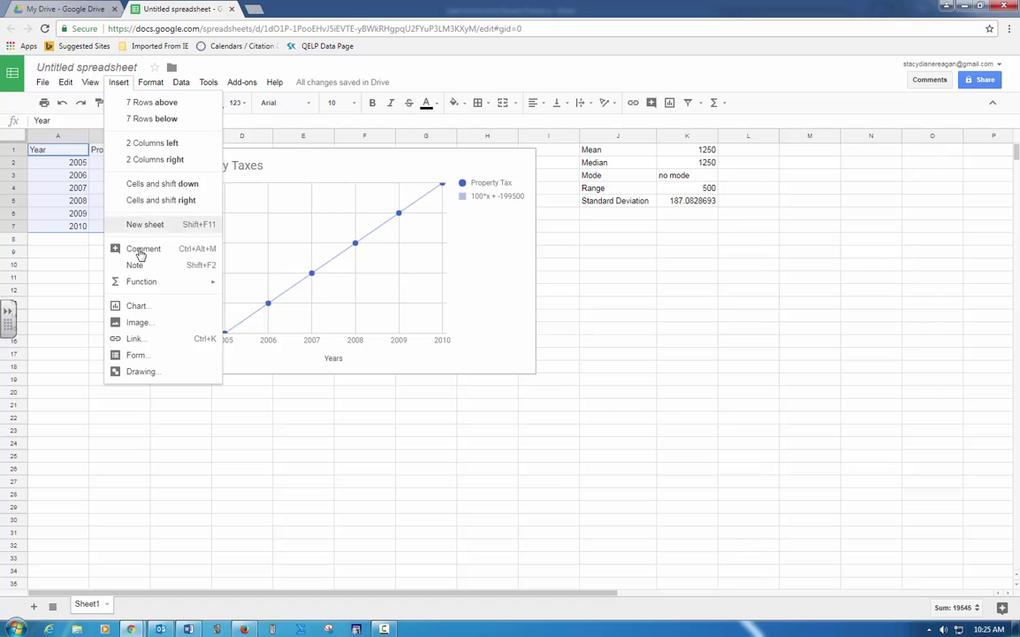
pyautogui.click(153, 307)
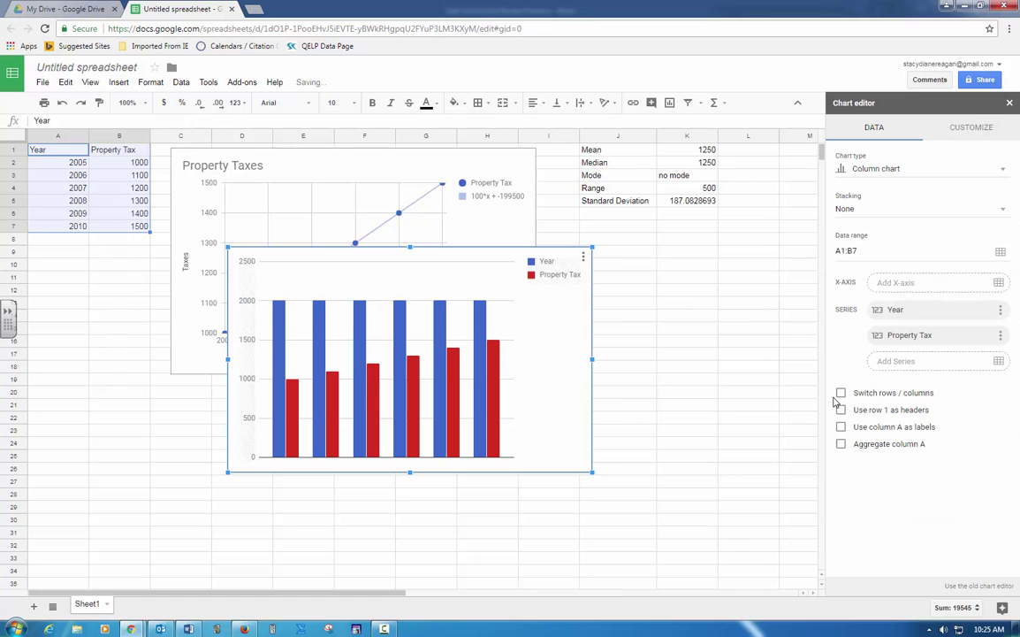
pyautogui.click(966, 587)
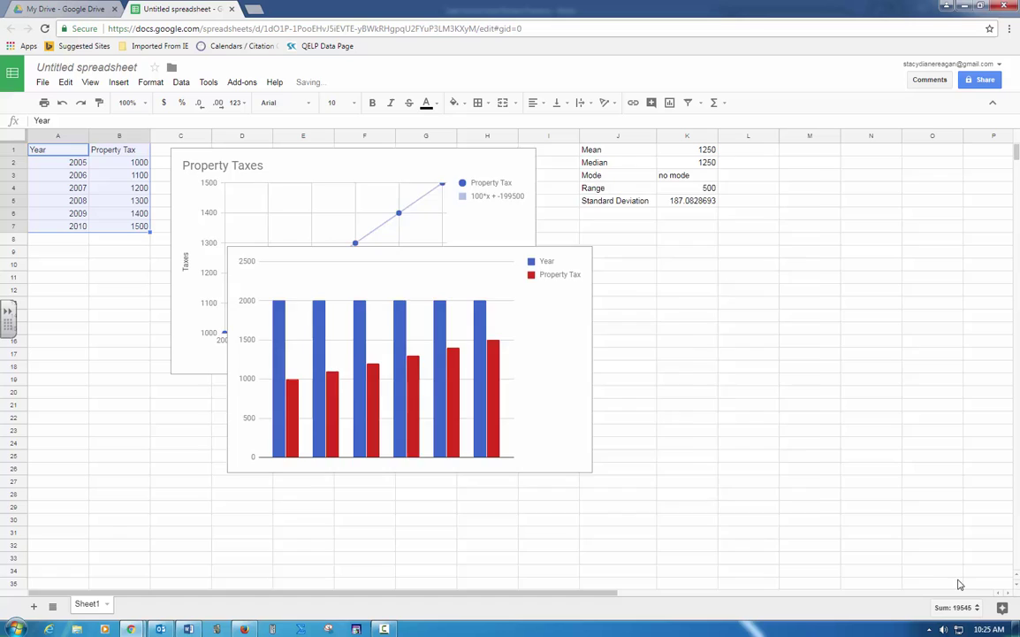
pyautogui.click(350, 227)
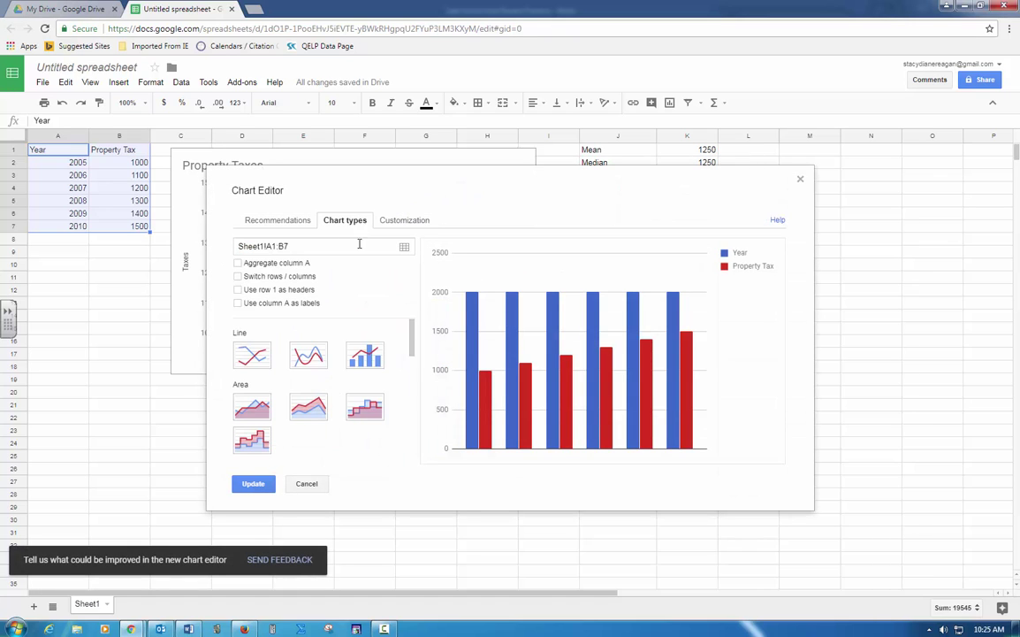
pyautogui.moveTo(412, 336); pyautogui.dragTo(412, 401)
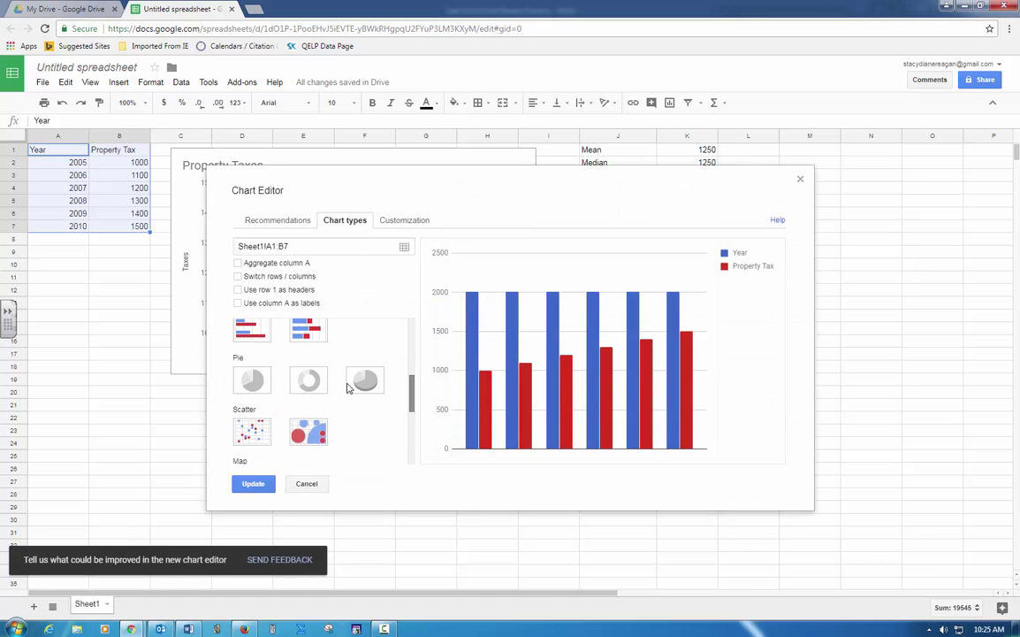
pyautogui.click(252, 380)
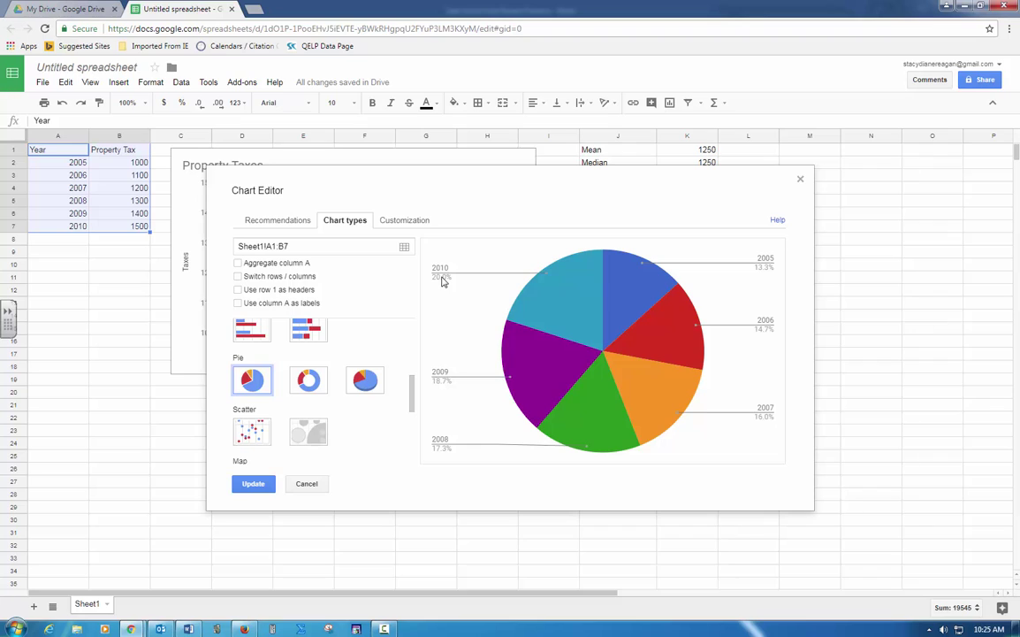
pyautogui.click(403, 221)
pyautogui.click(338, 301)
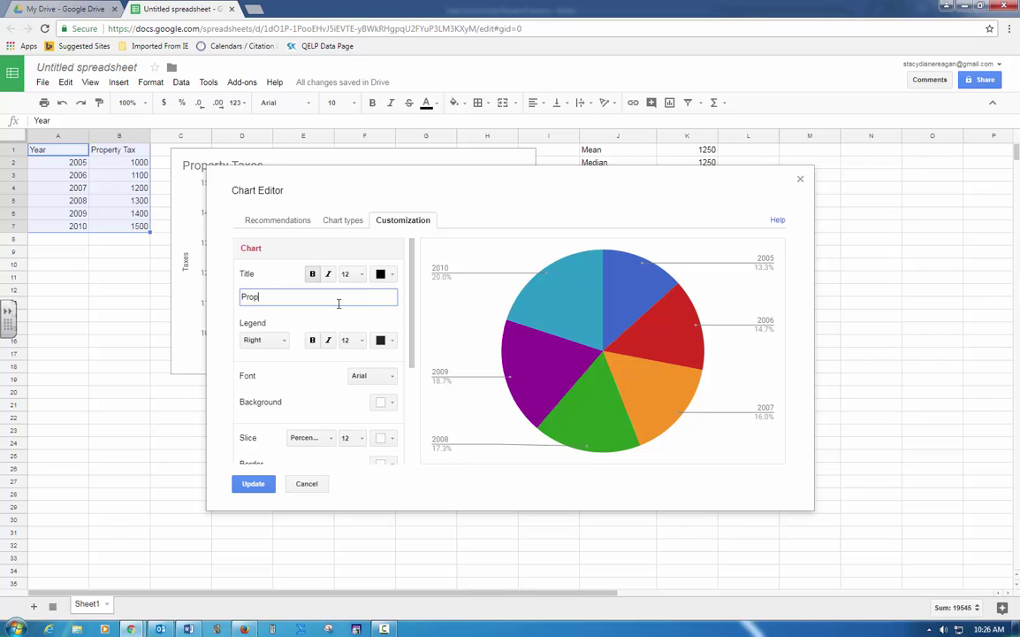
pyautogui.write('Property Taxes')
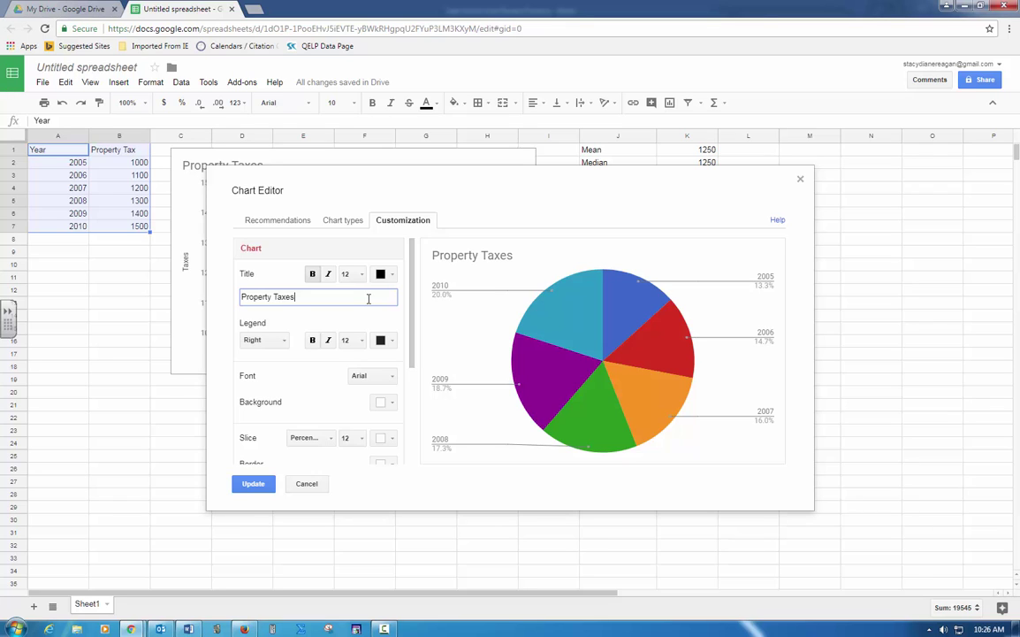
pyautogui.click(263, 485)
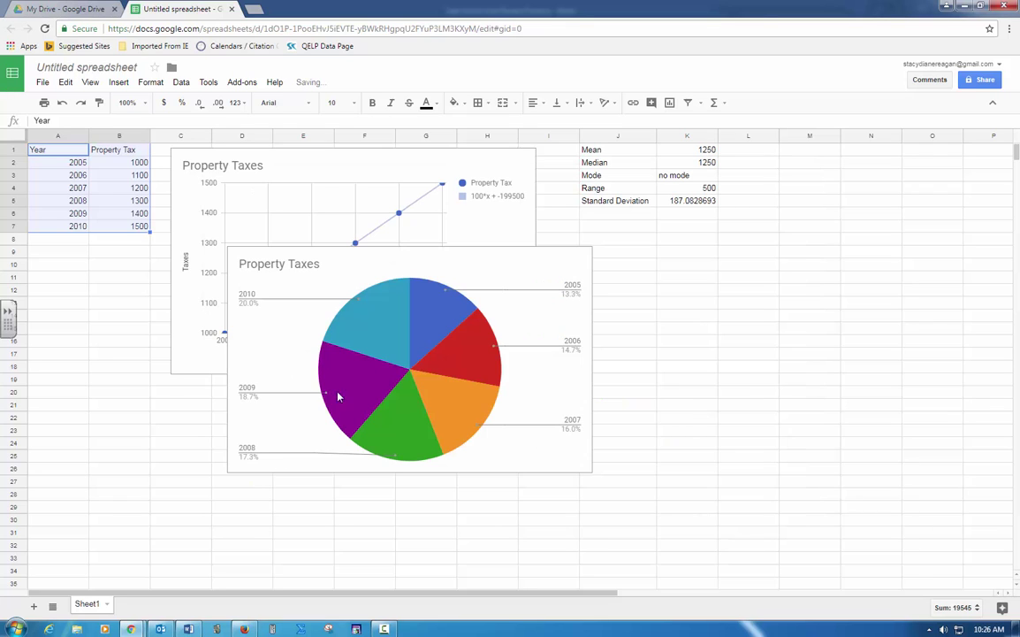
# Step: Move the Property Taxes pie chart beside the line chart
pyautogui.click(484, 281)
pyautogui.moveTo(485, 277); pyautogui.dragTo(852, 237)
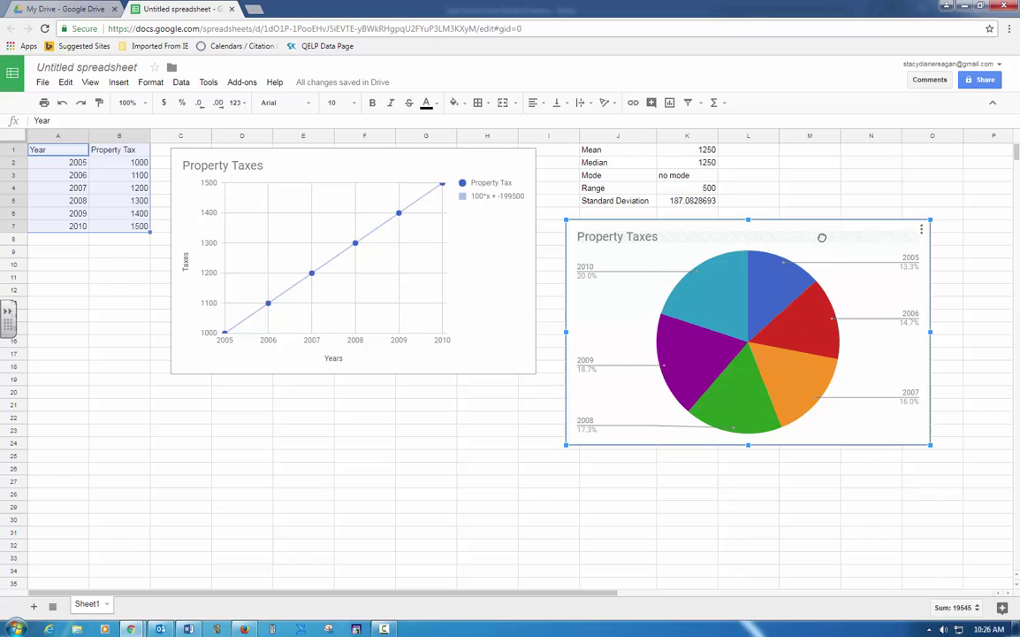
pyautogui.click(696, 508)
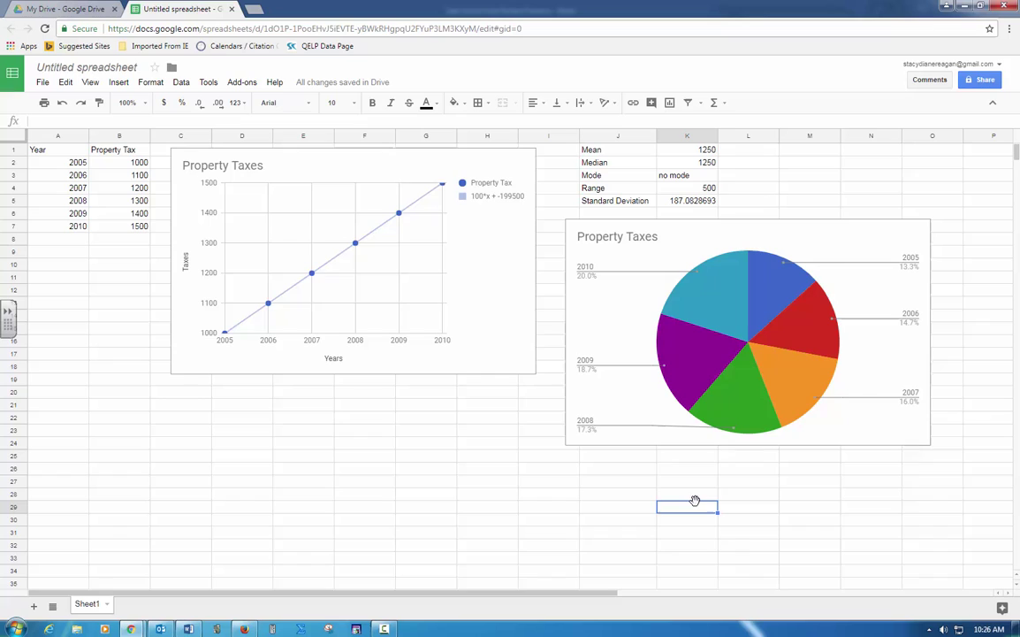
# Step: Rename the spreadsheet to the student's name followed by 'Practice Test'
pyautogui.click(124, 68)
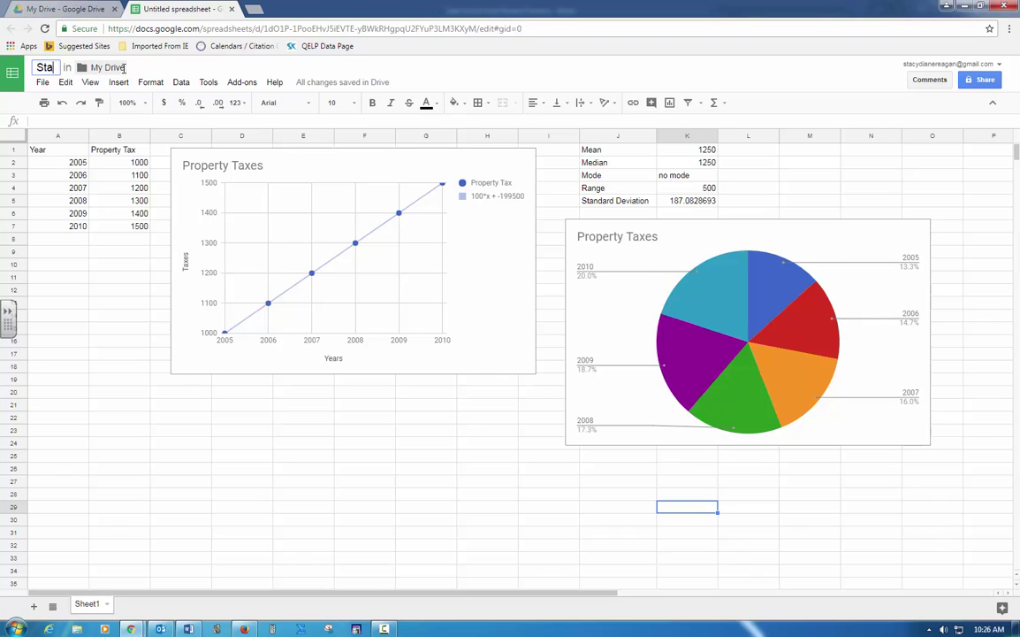
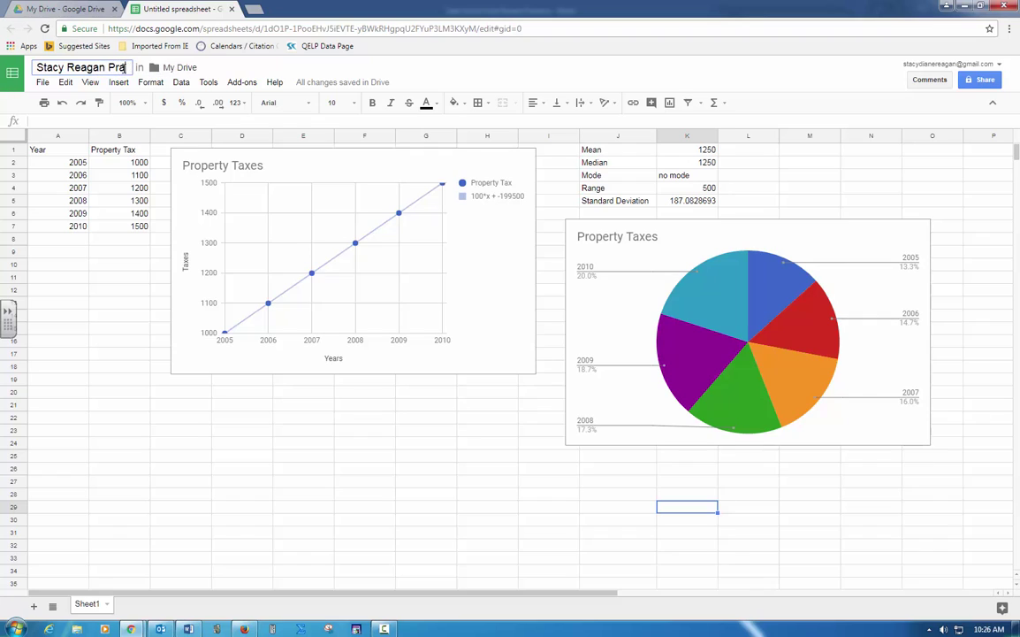
pyautogui.write('ctice Test')
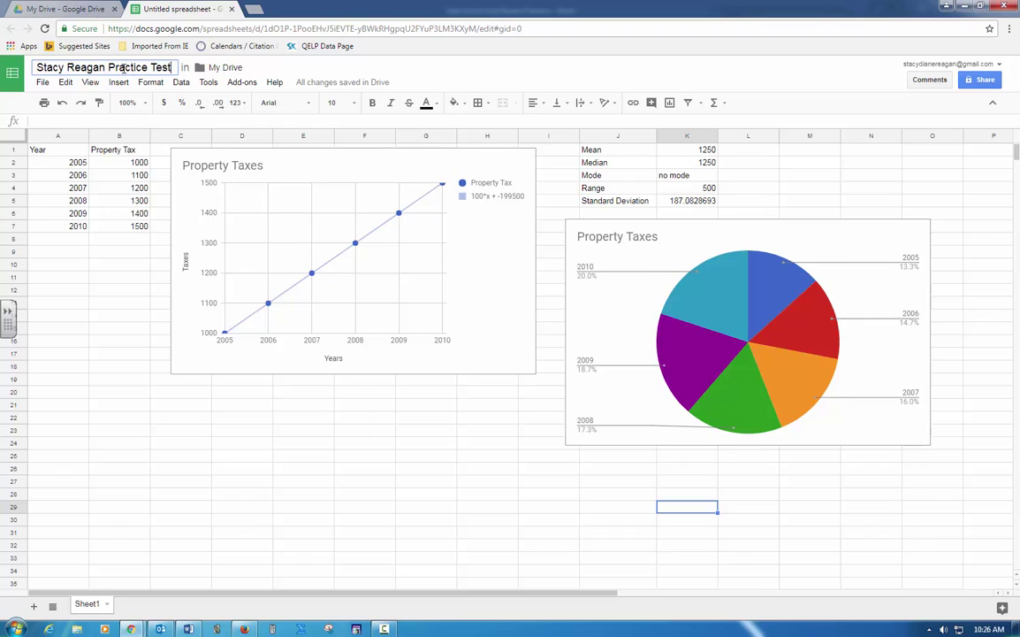
pyautogui.click(102, 292)
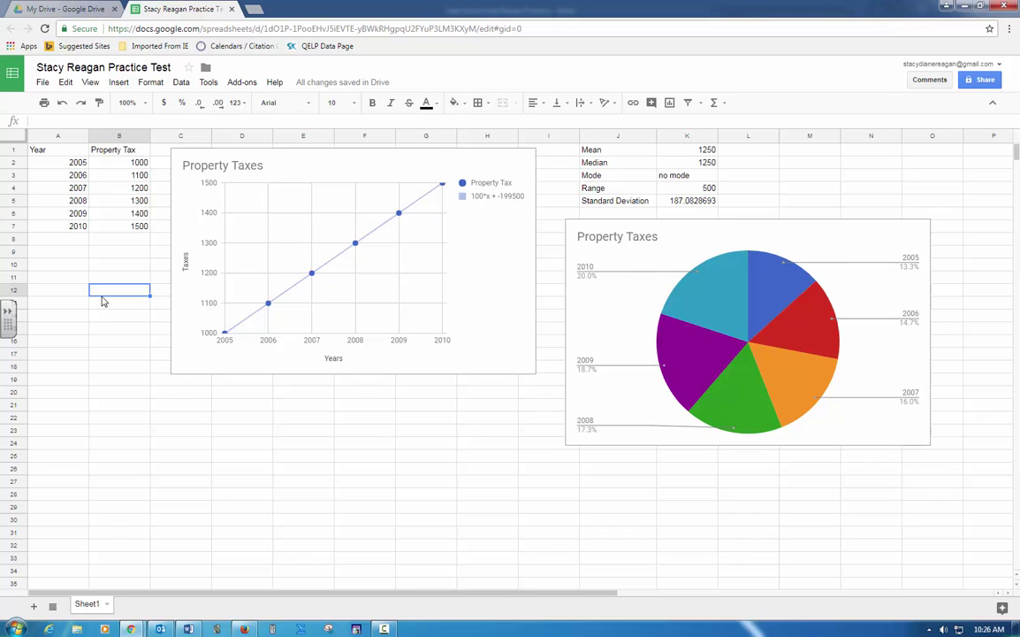
# Step: Download the sheet as a PDF document (.pdf) and open the downloaded file
pyautogui.click(37, 85)
pyautogui.moveTo(80, 281)
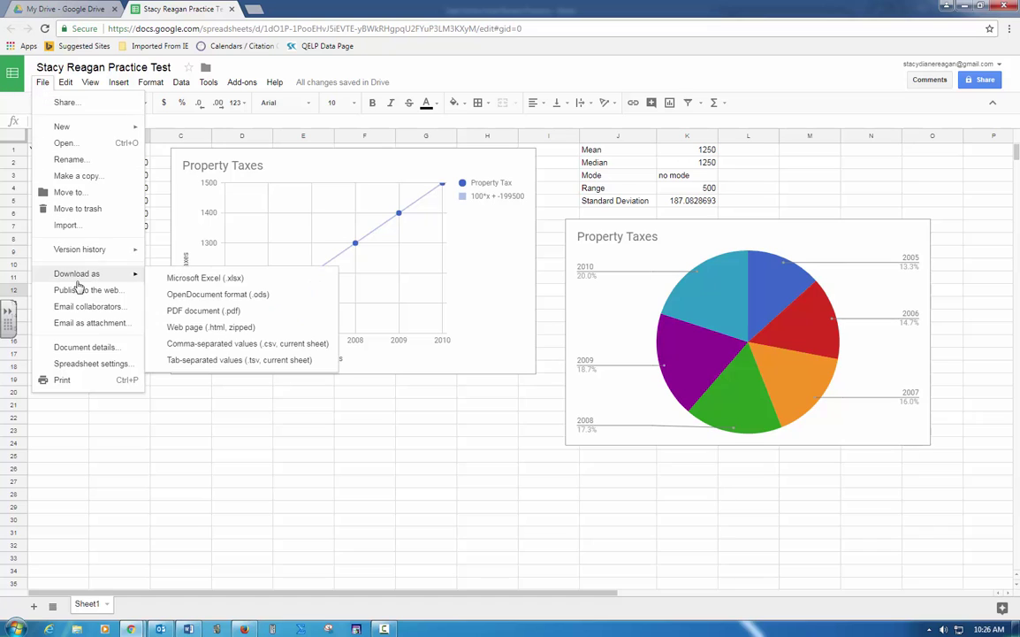
pyautogui.click(176, 312)
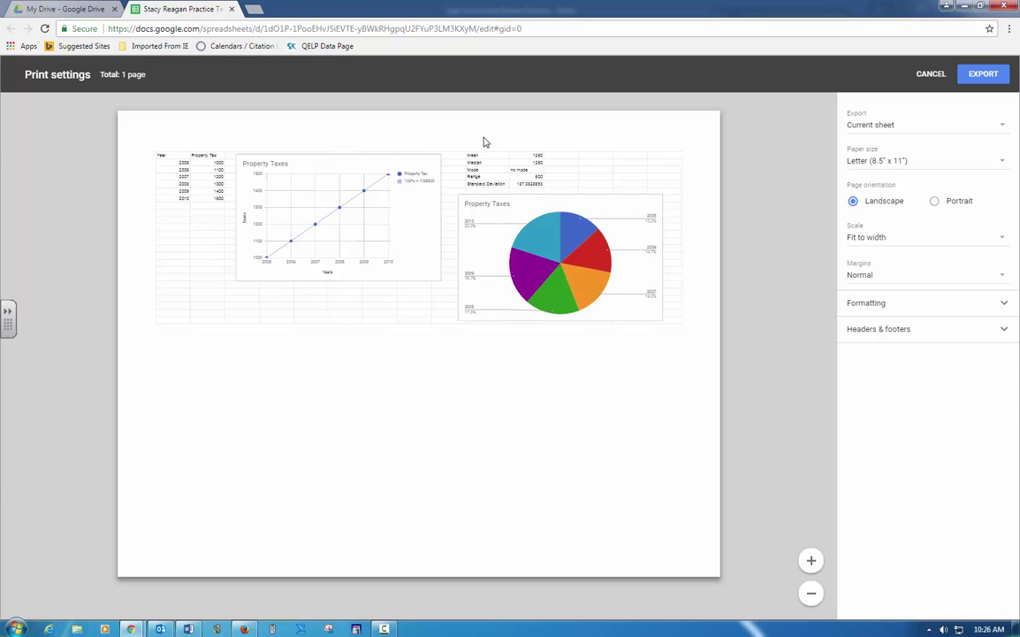
pyautogui.click(982, 75)
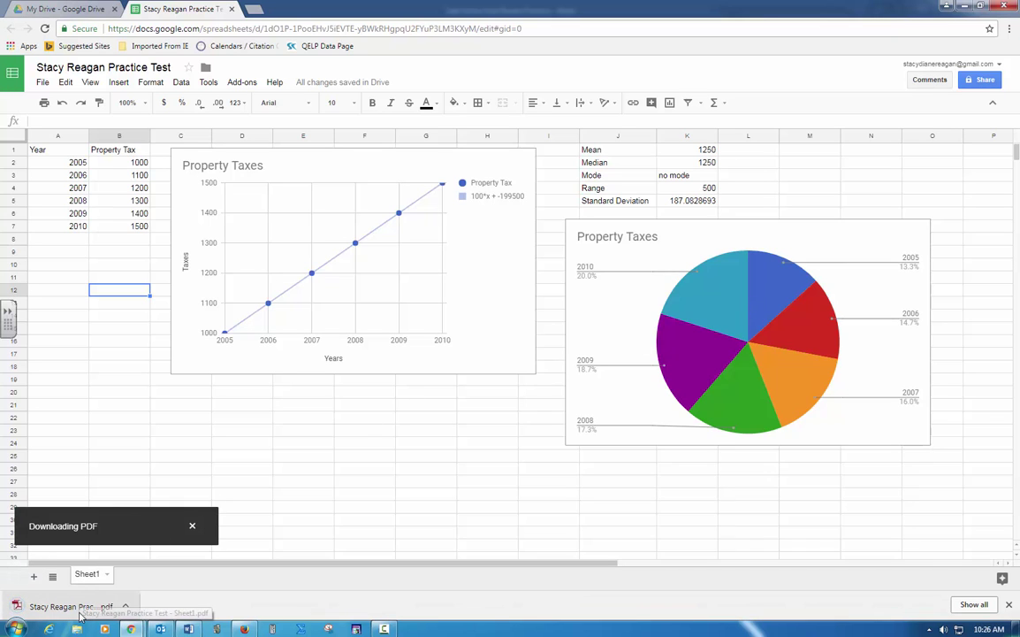
pyautogui.click(77, 610)
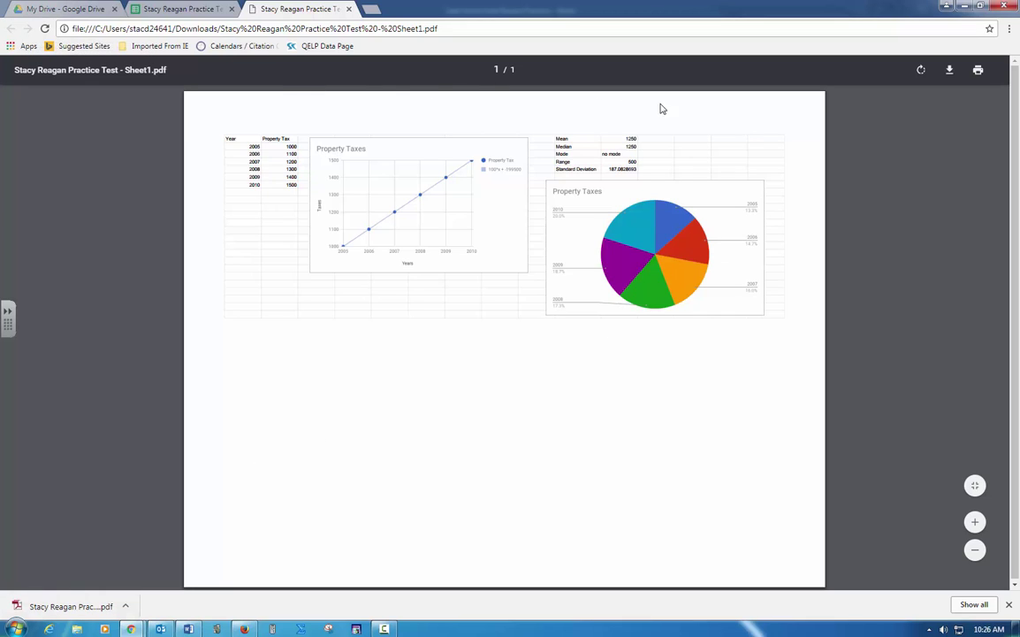
# Step: Save a copy of the PDF to the Desktop
pyautogui.click(962, 71)
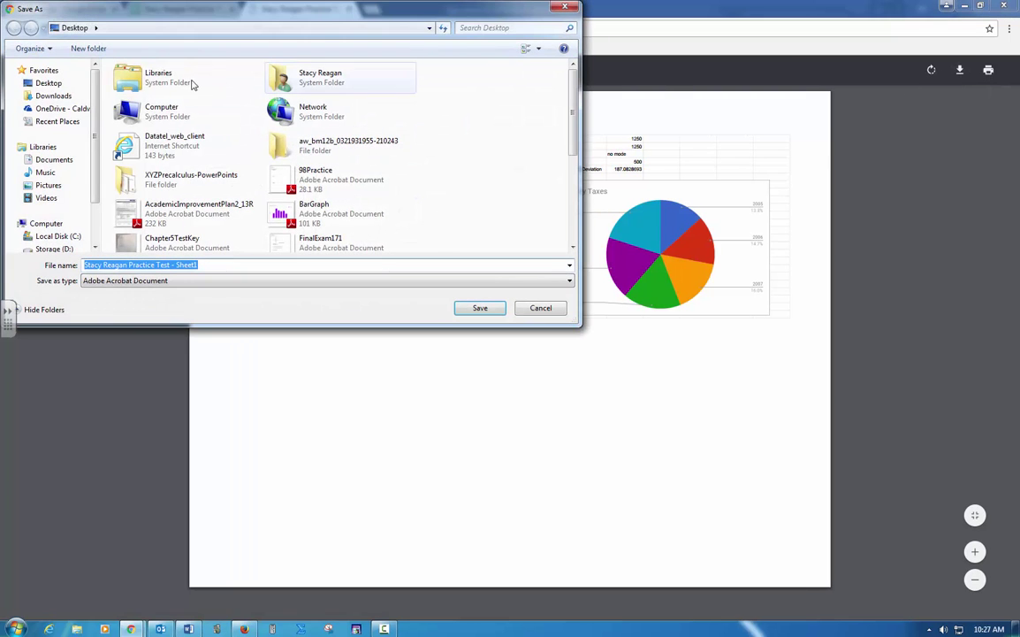
pyautogui.click(473, 310)
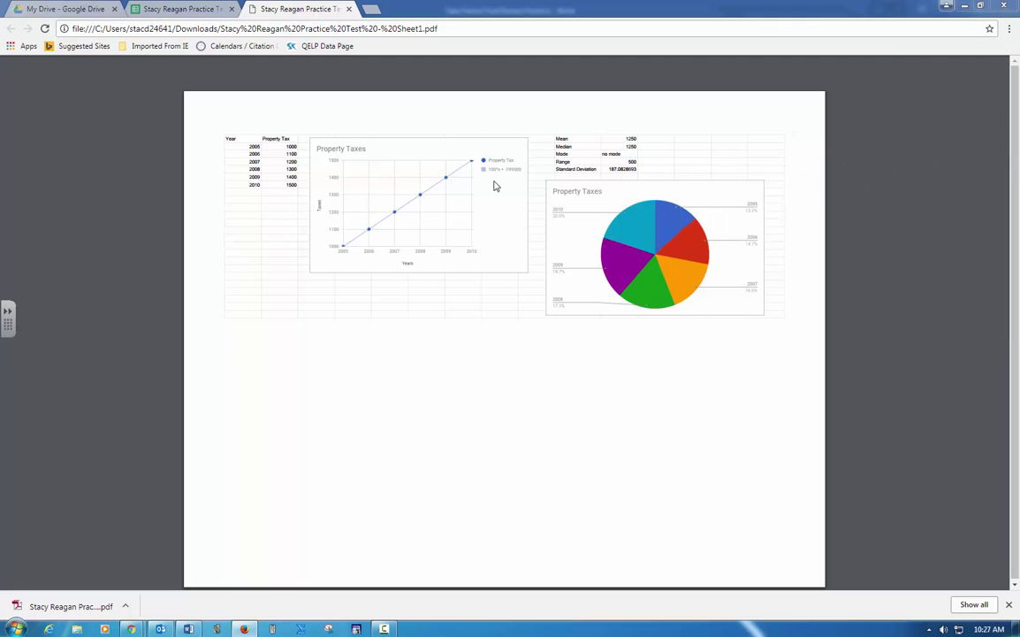
# Step: In Moodle, open the Unit 8 Practice Test Upload Link assignment, then return to the MAT-143-680W course page
pyautogui.hotkey('alt', 'Tab')
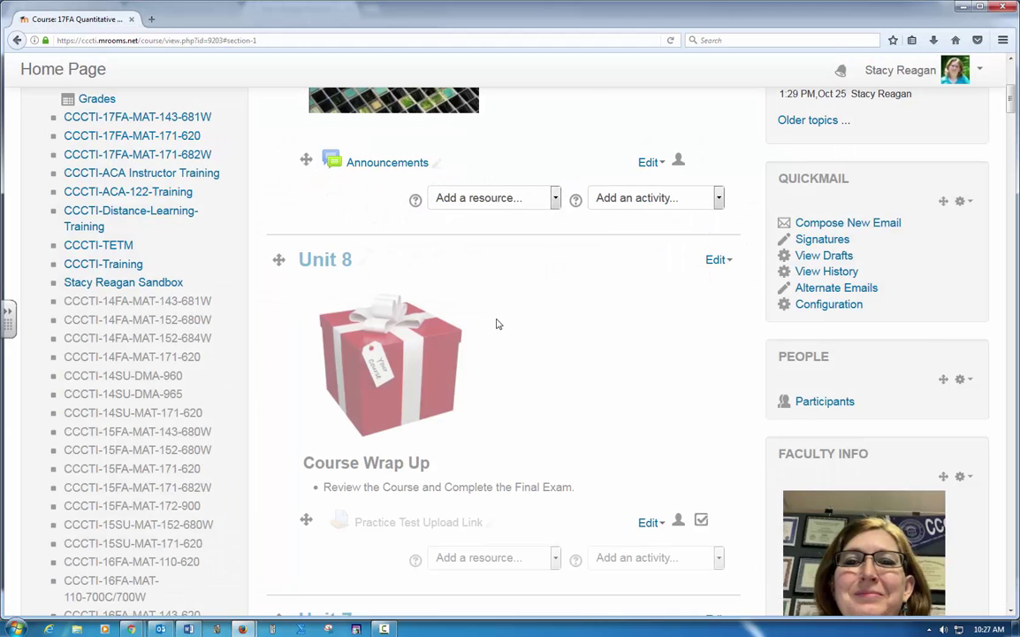
pyautogui.scroll(-2, 500, 389)
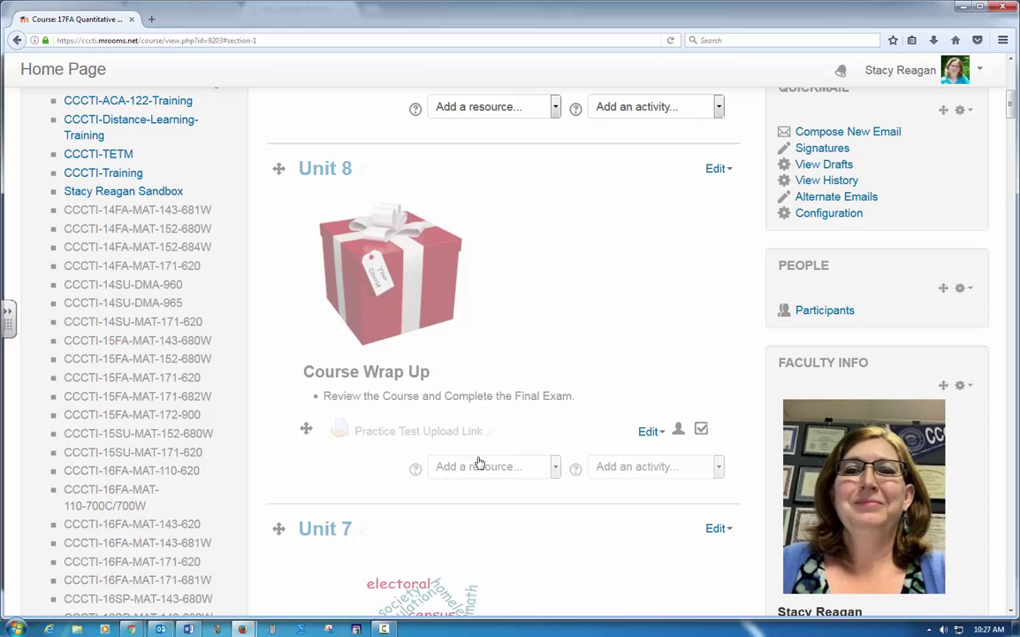
pyautogui.click(448, 437)
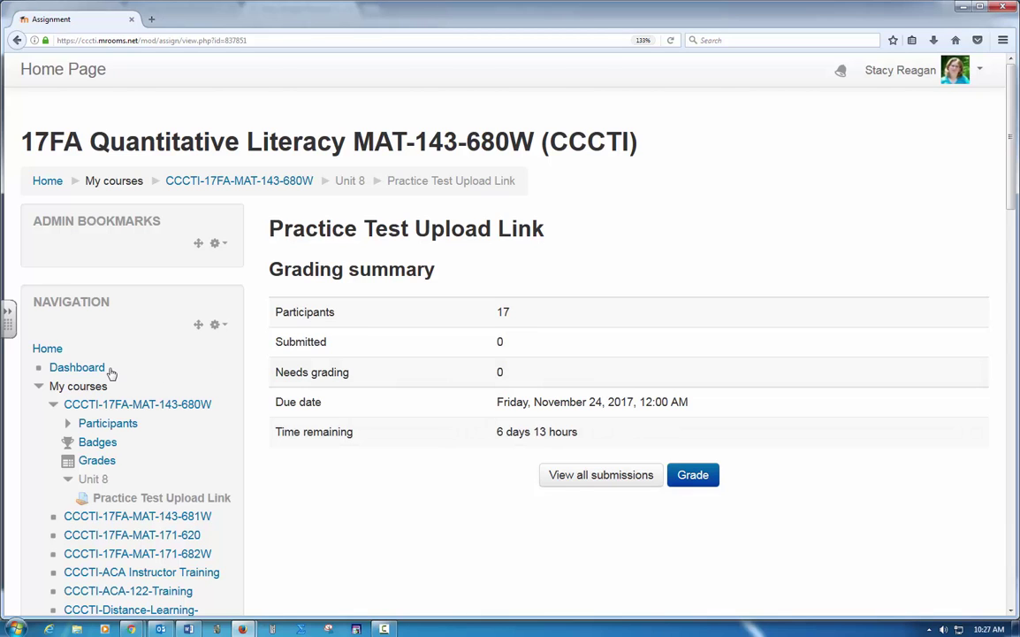
pyautogui.click(133, 404)
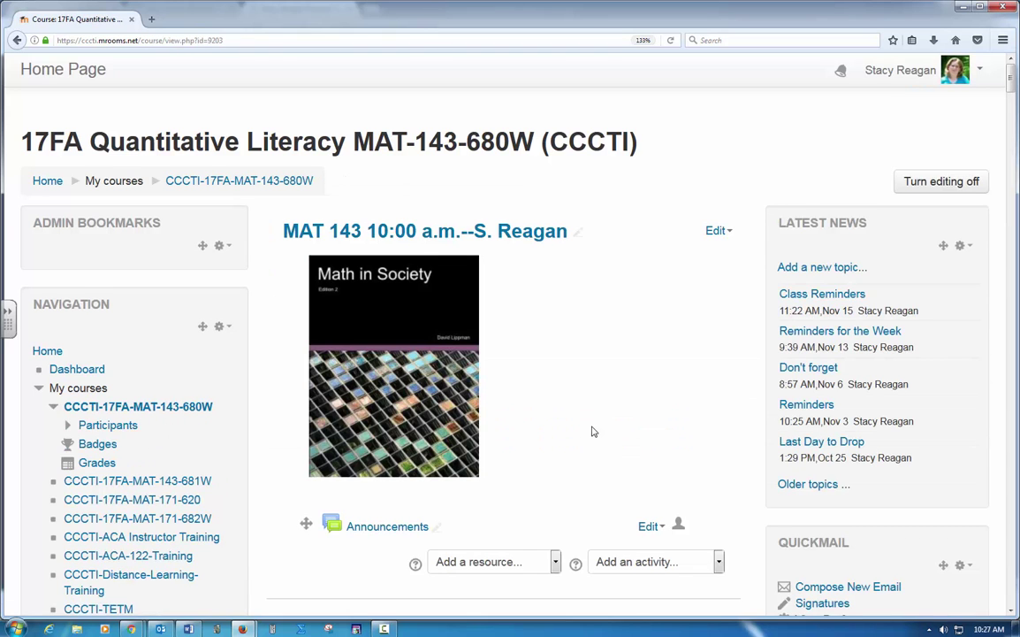
# Step: Make the Practice Test Upload Link visible to students
pyautogui.scroll(-5, 593, 432)
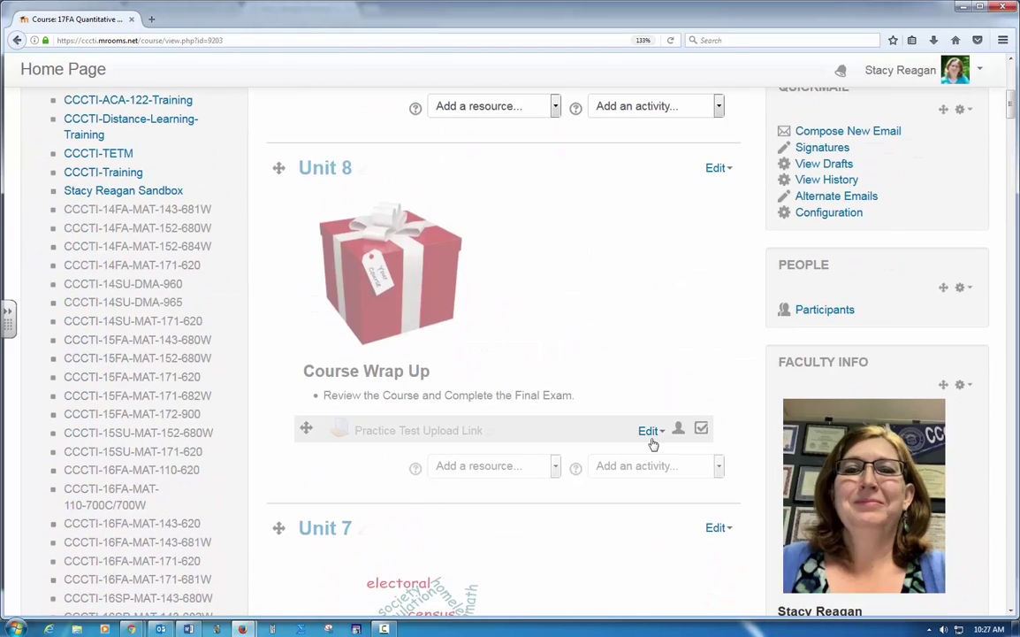
pyautogui.click(651, 433)
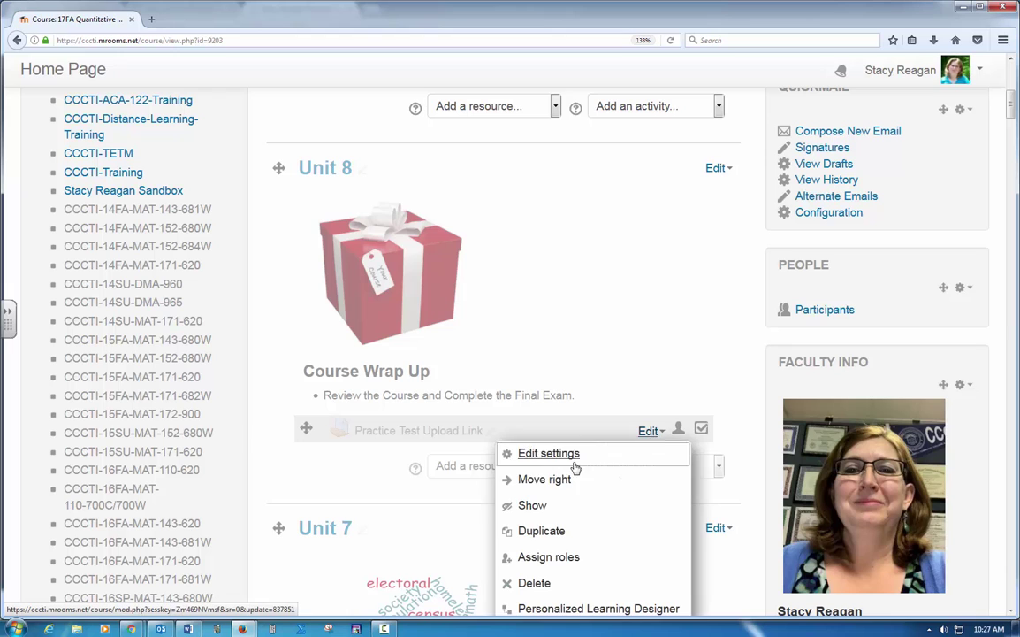
pyautogui.click(534, 507)
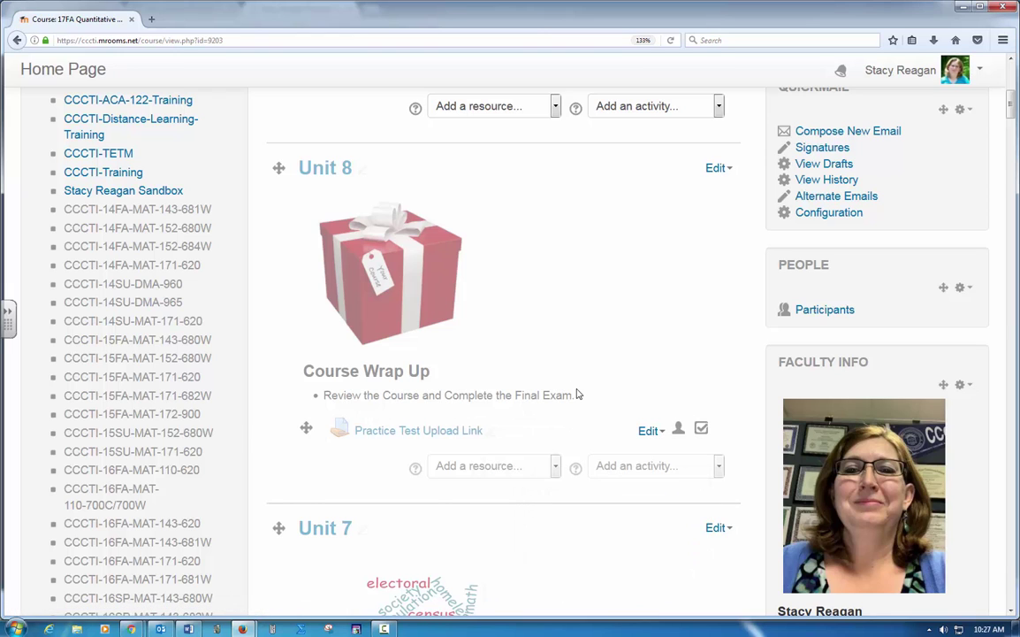
# Step: Add a Grade access restriction on the Syllabus Quiz to Unit 8 and save it
pyautogui.scroll(2, 537, 393)
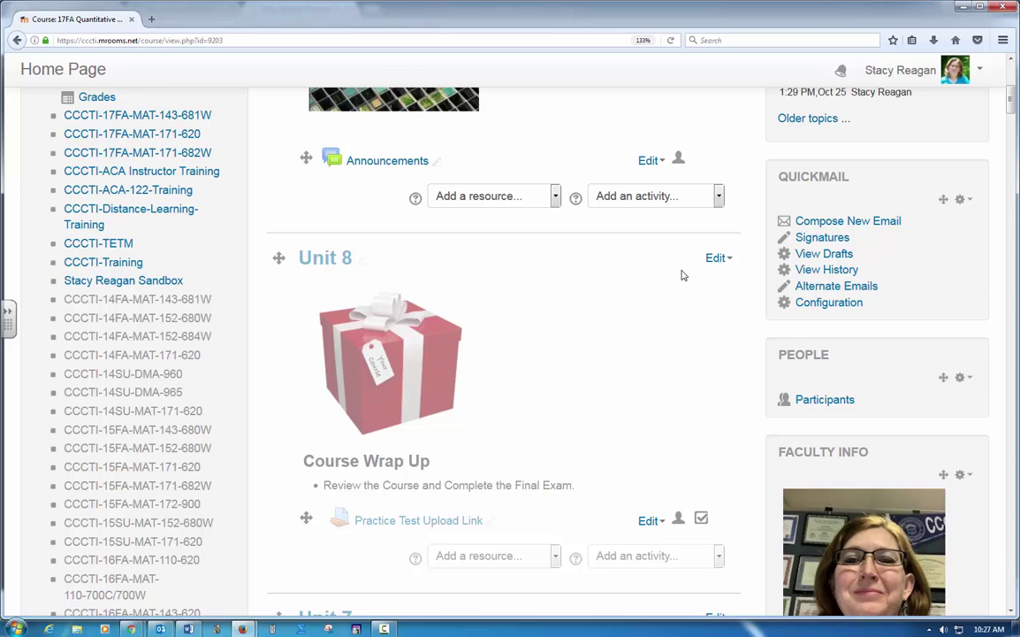
pyautogui.click(717, 259)
pyautogui.click(679, 284)
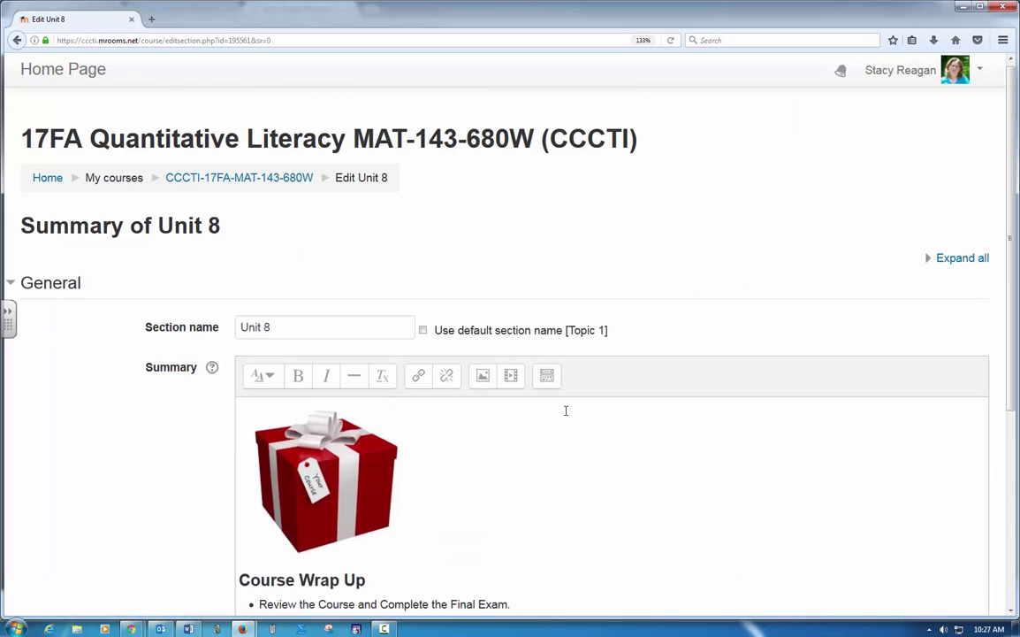
pyautogui.scroll(-3, 567, 414)
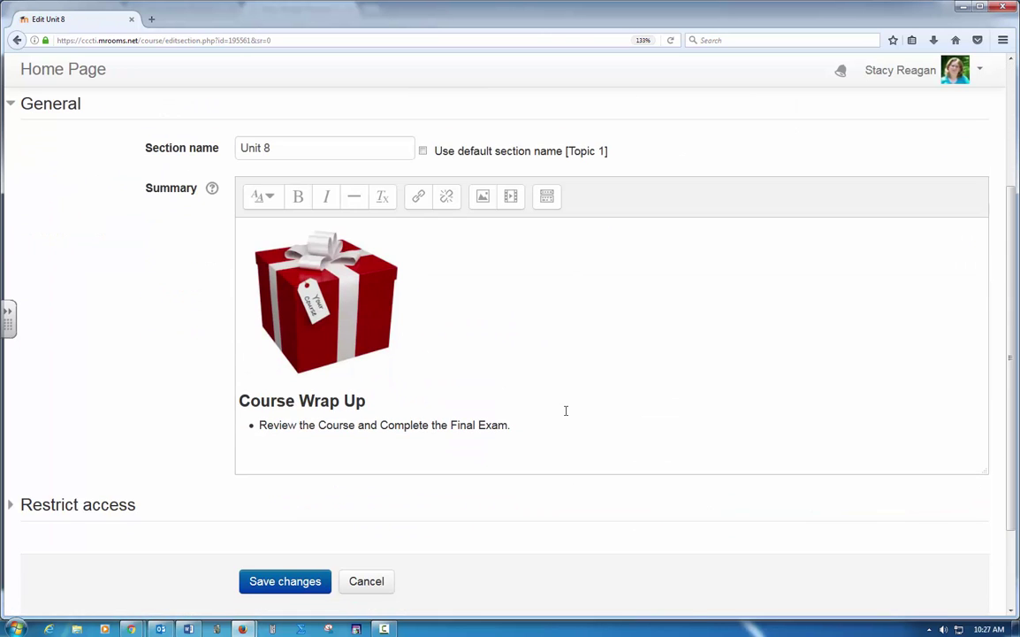
pyautogui.click(324, 587)
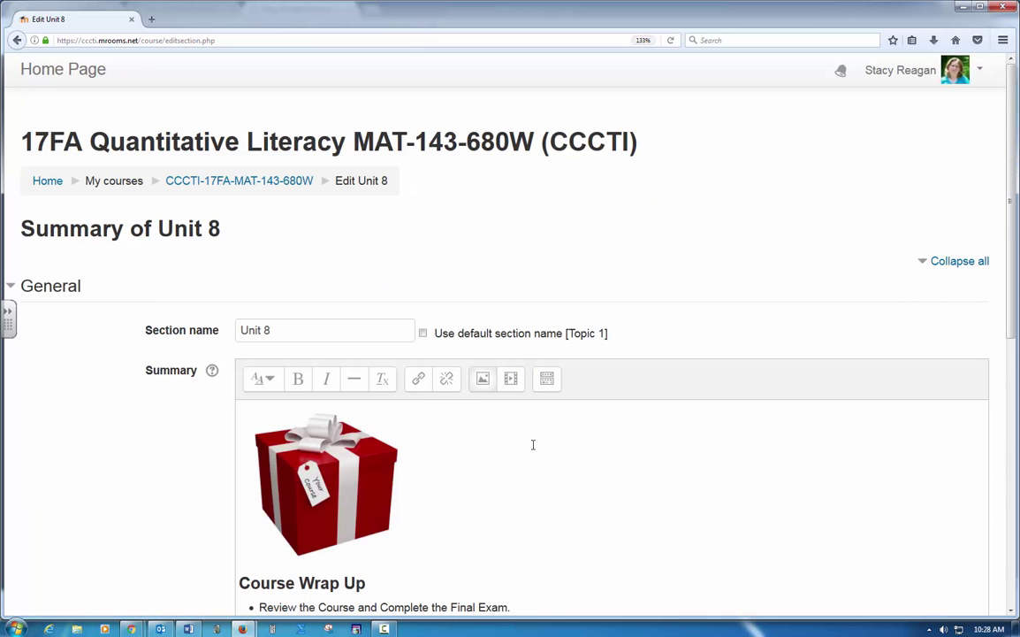
pyautogui.scroll(-5, 717, 514)
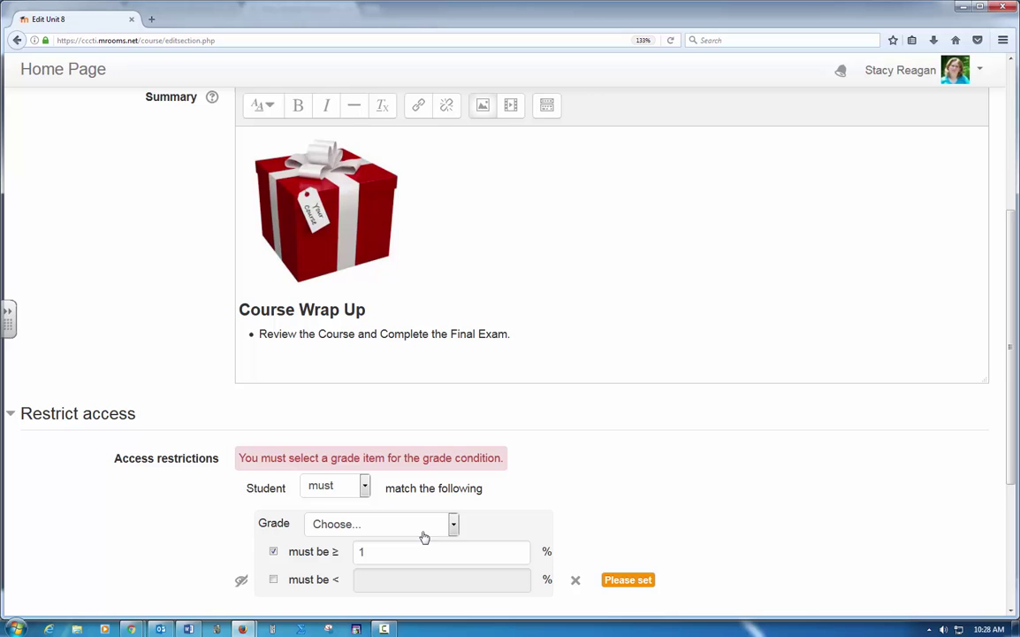
pyautogui.click(454, 523)
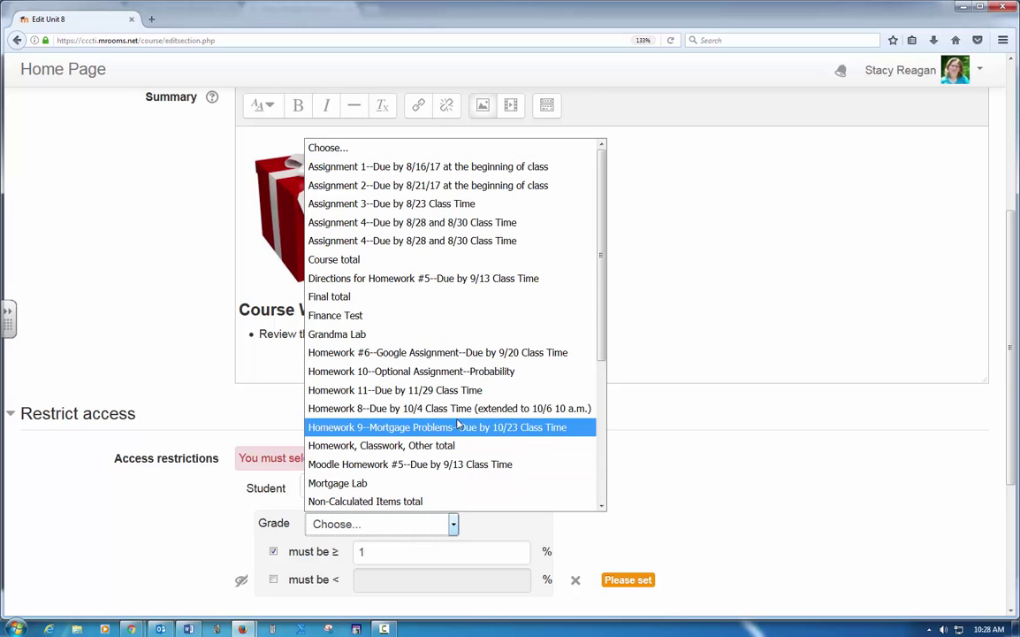
pyautogui.scroll(-4, 456, 353)
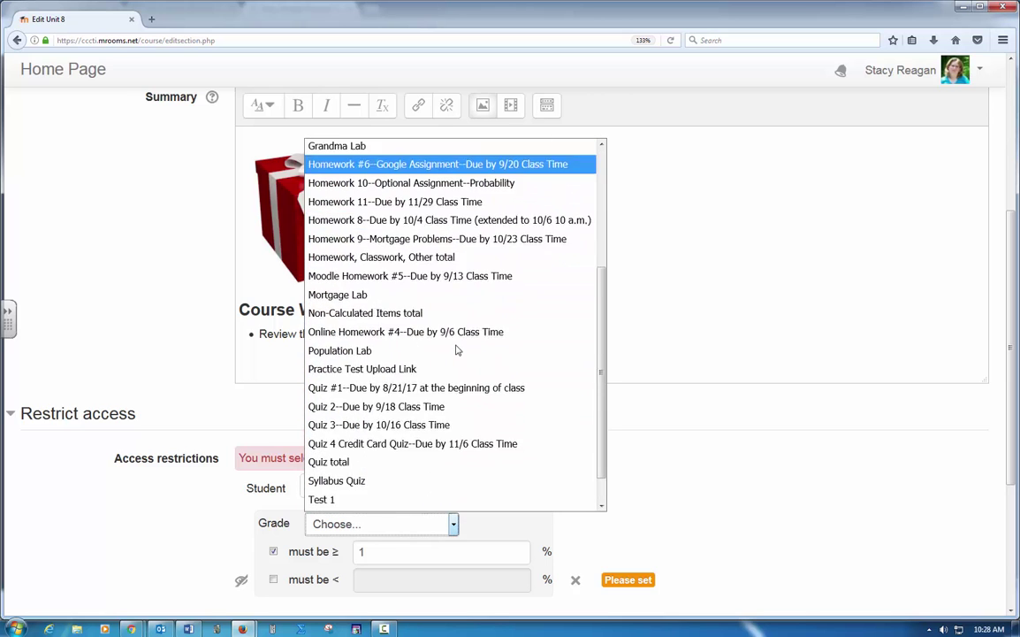
pyautogui.click(429, 448)
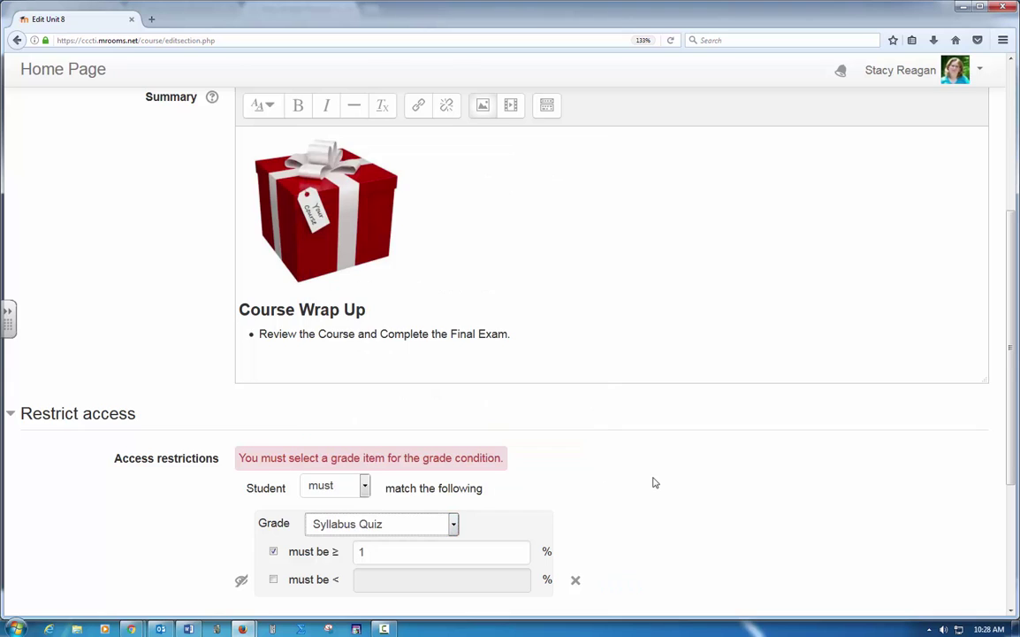
pyautogui.scroll(-5, 655, 482)
pyautogui.click(284, 472)
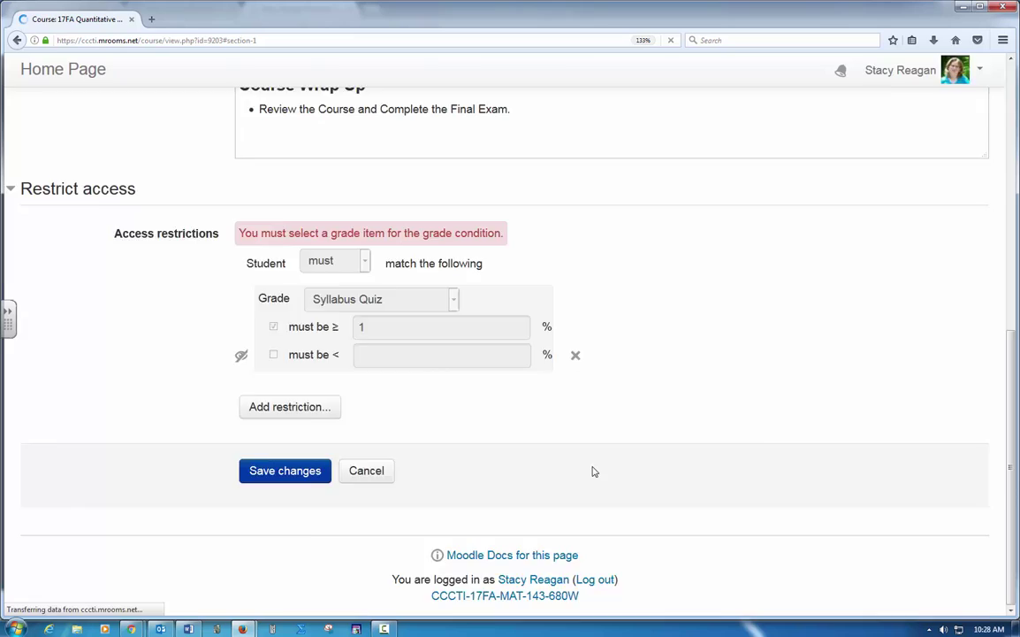
# Step: Show the hidden Unit 8 Course Wrap Up topic to students
pyautogui.scroll(-4, 593, 471)
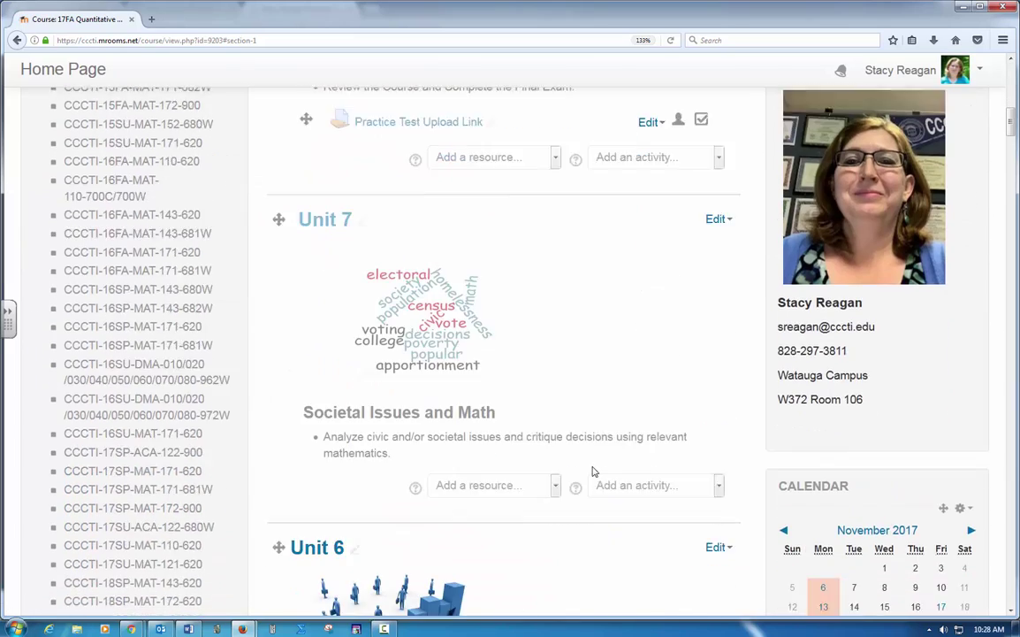
pyautogui.scroll(3, 599, 410)
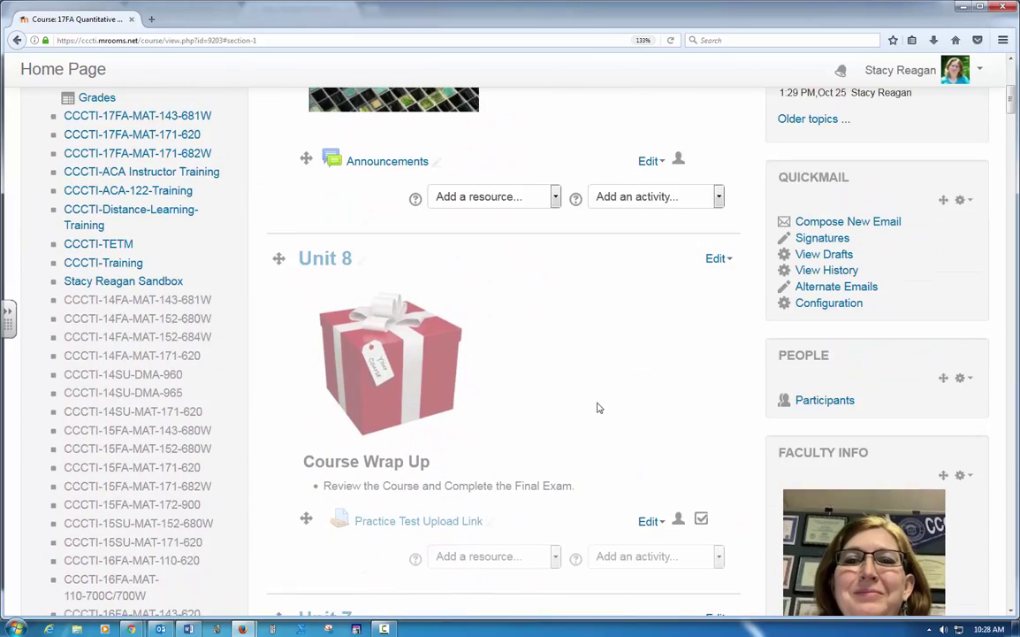
pyautogui.scroll(-1, 628, 386)
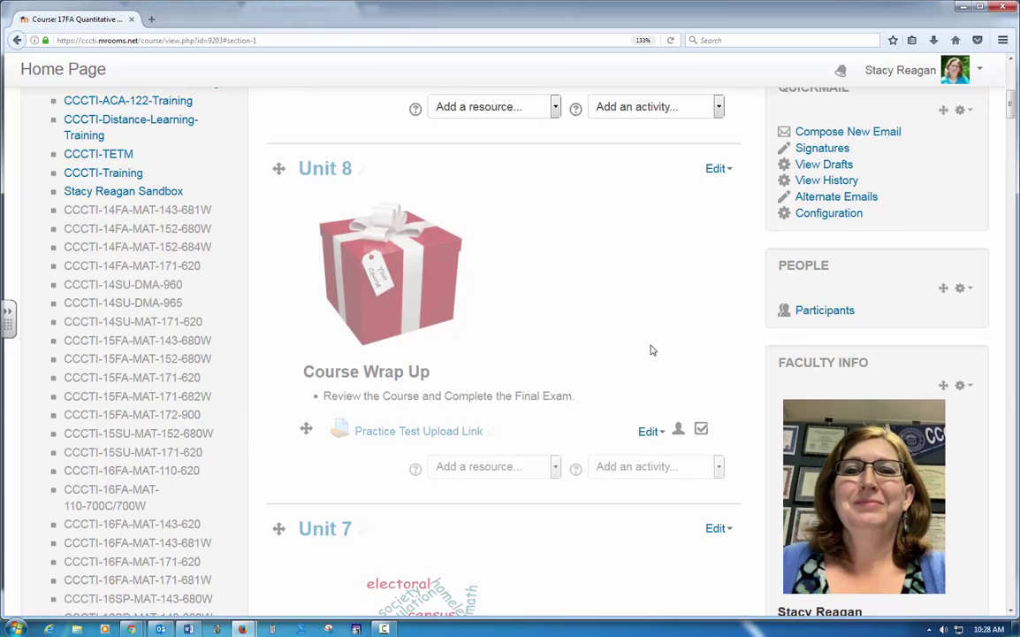
pyautogui.click(649, 431)
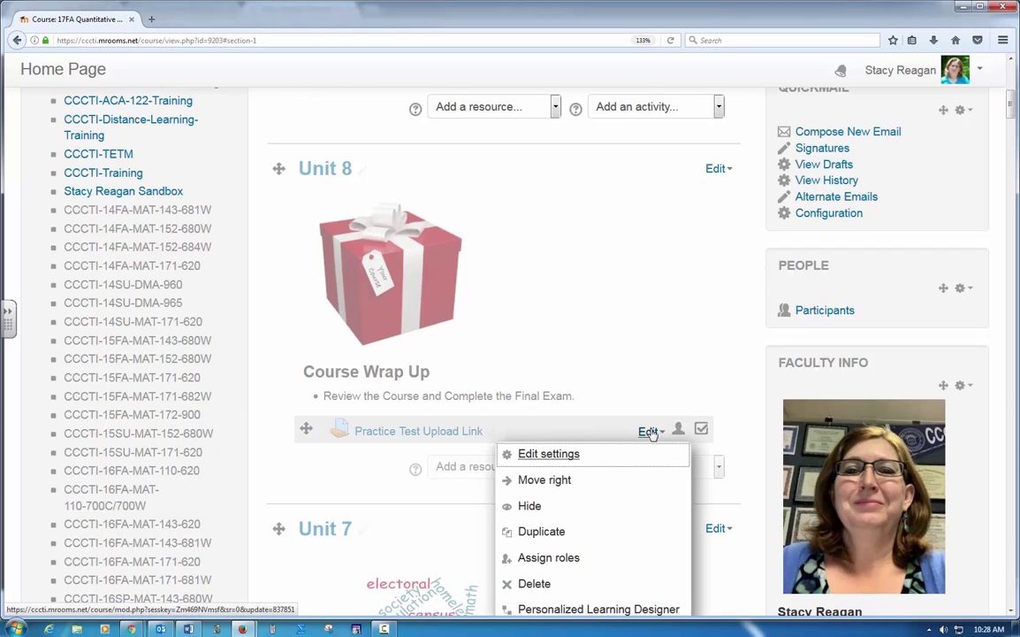
pyautogui.scroll(-1, 652, 433)
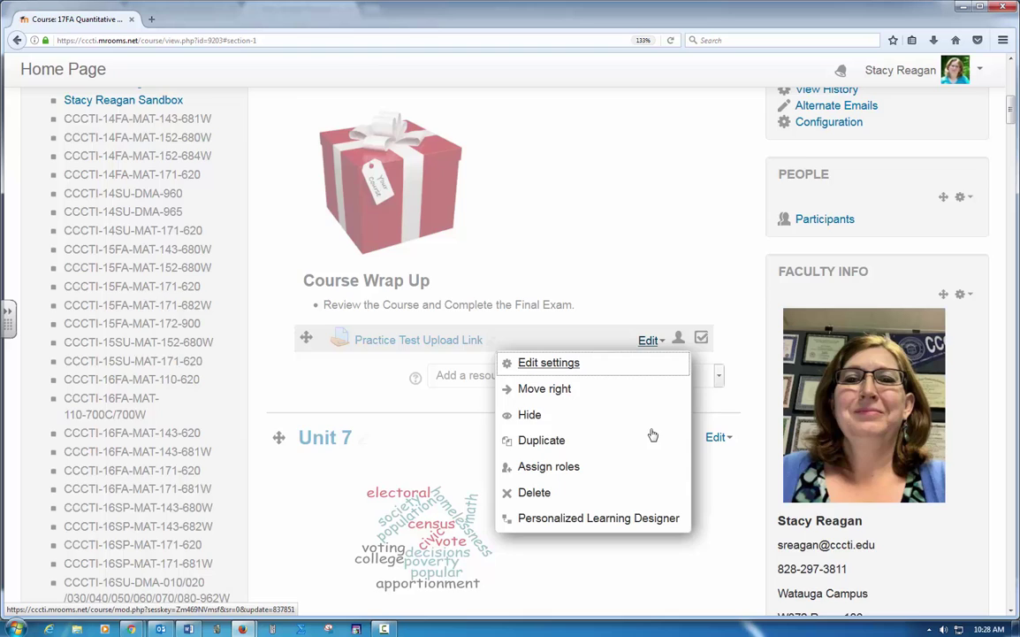
pyautogui.scroll(1, 653, 358)
pyautogui.click(708, 181)
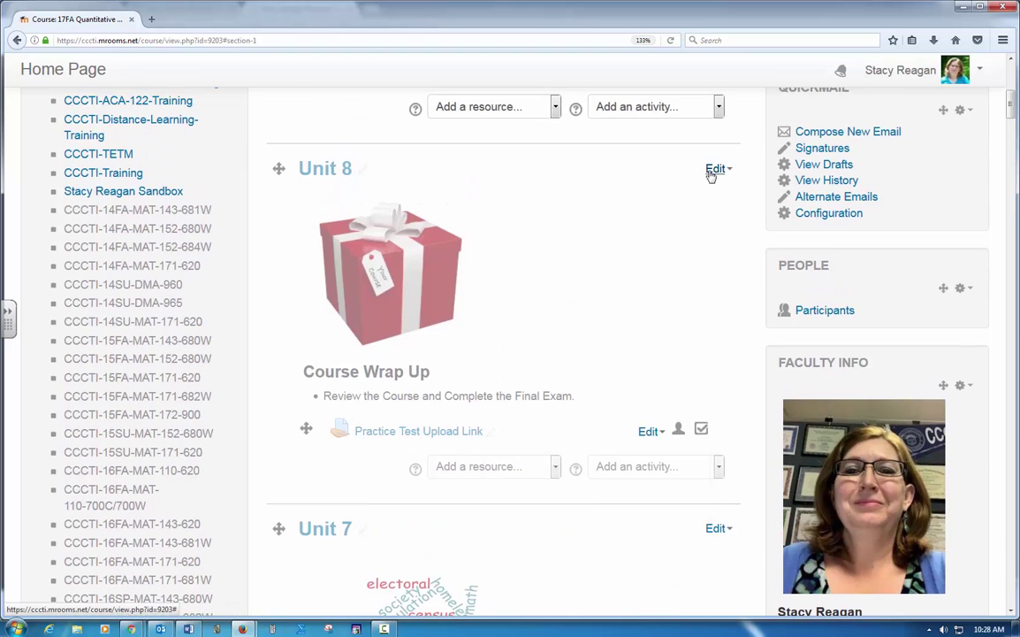
pyautogui.click(714, 170)
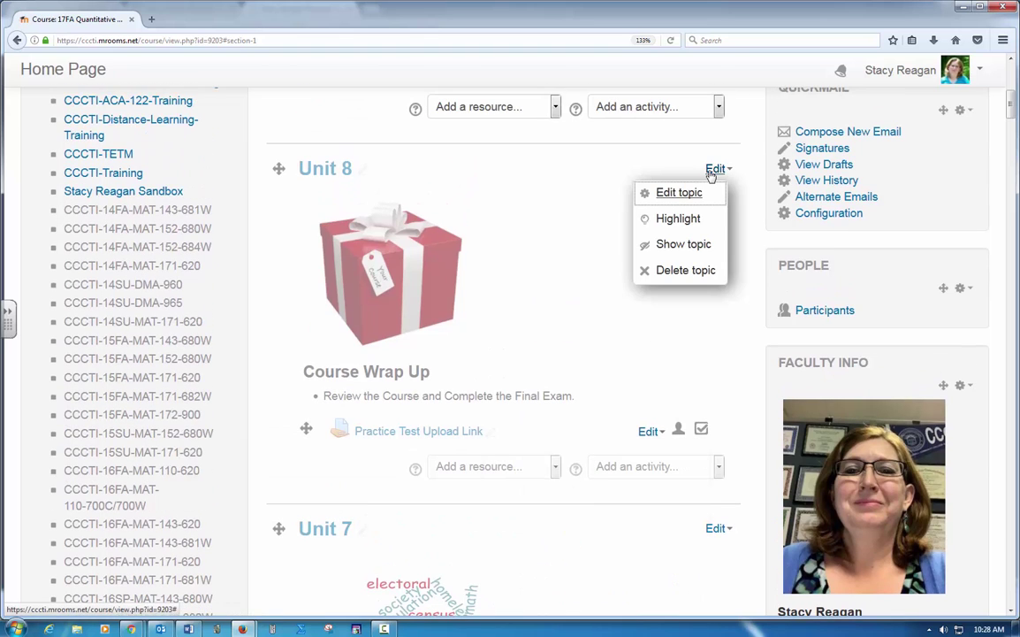
pyautogui.click(670, 245)
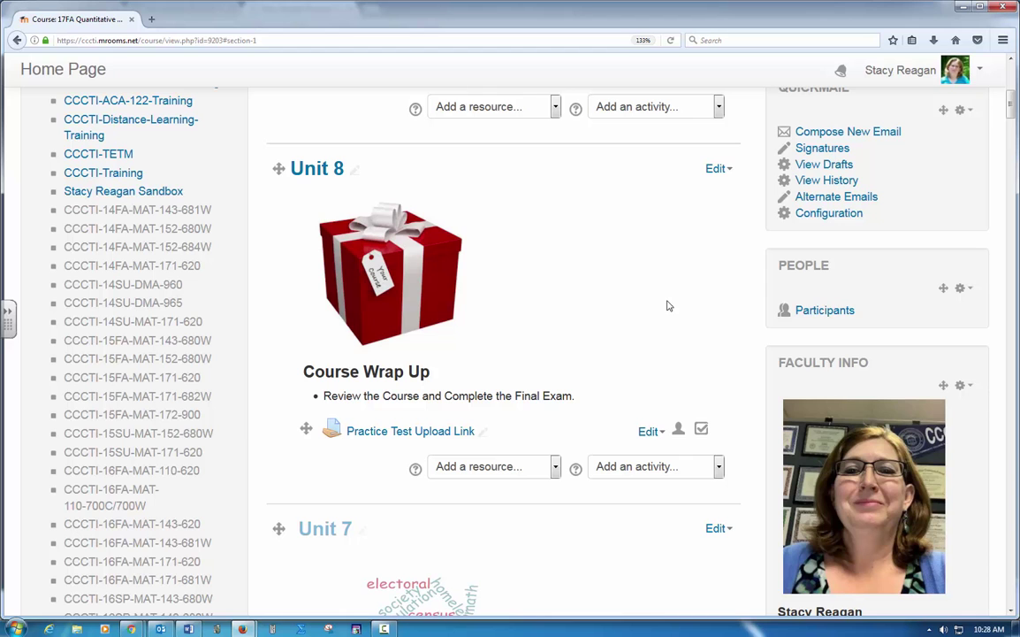
# Step: Scroll through the course page to check Unit 8 and its Practice Test Upload Link
pyautogui.scroll(2, 581, 344)
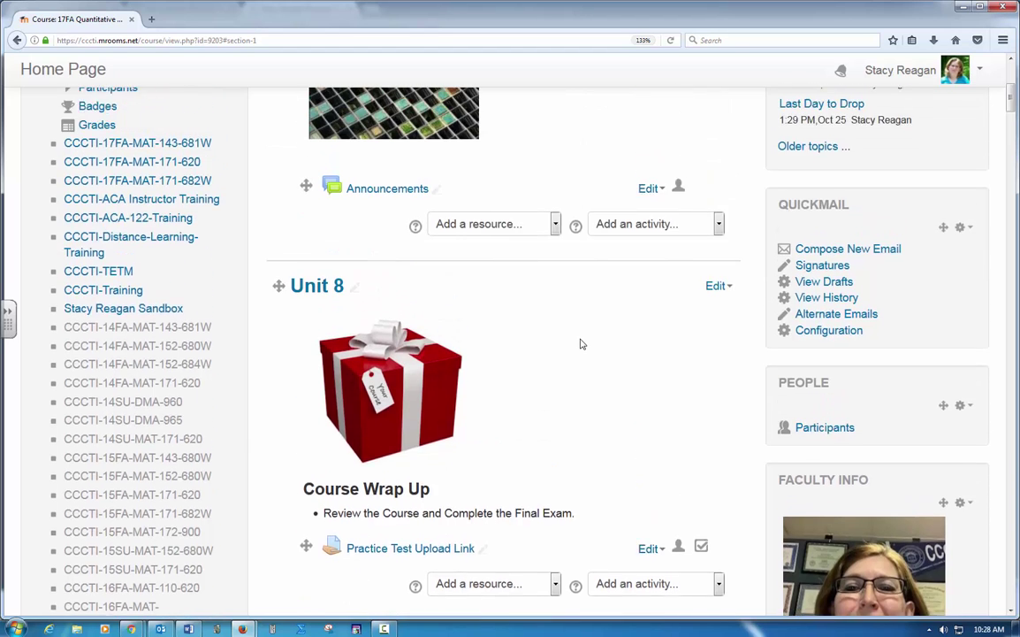
pyautogui.scroll(-4, 581, 344)
pyautogui.scroll(-4, 507, 353)
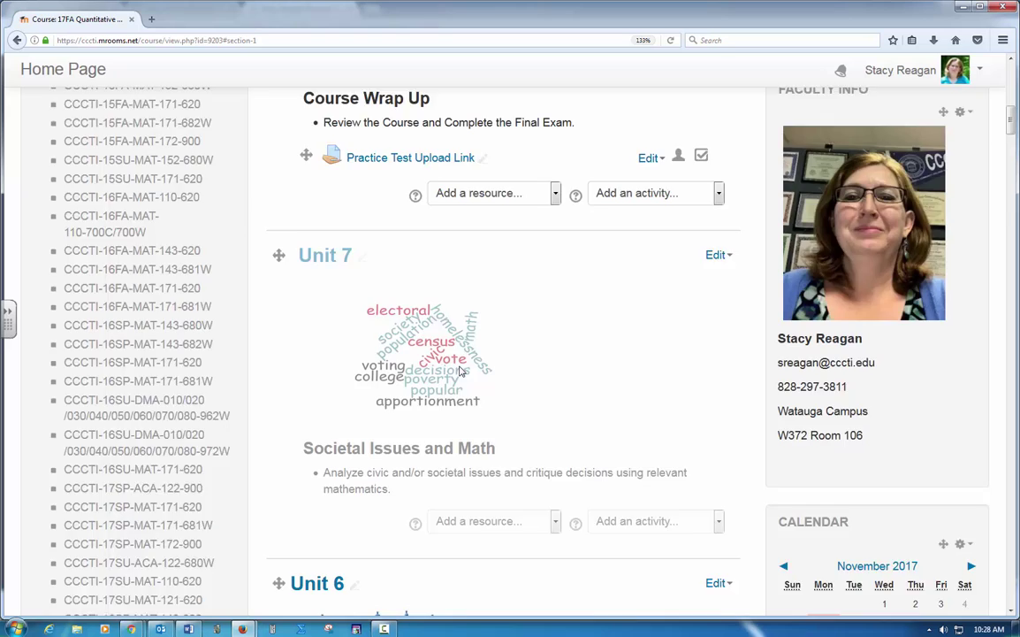
pyautogui.scroll(-4, 499, 366)
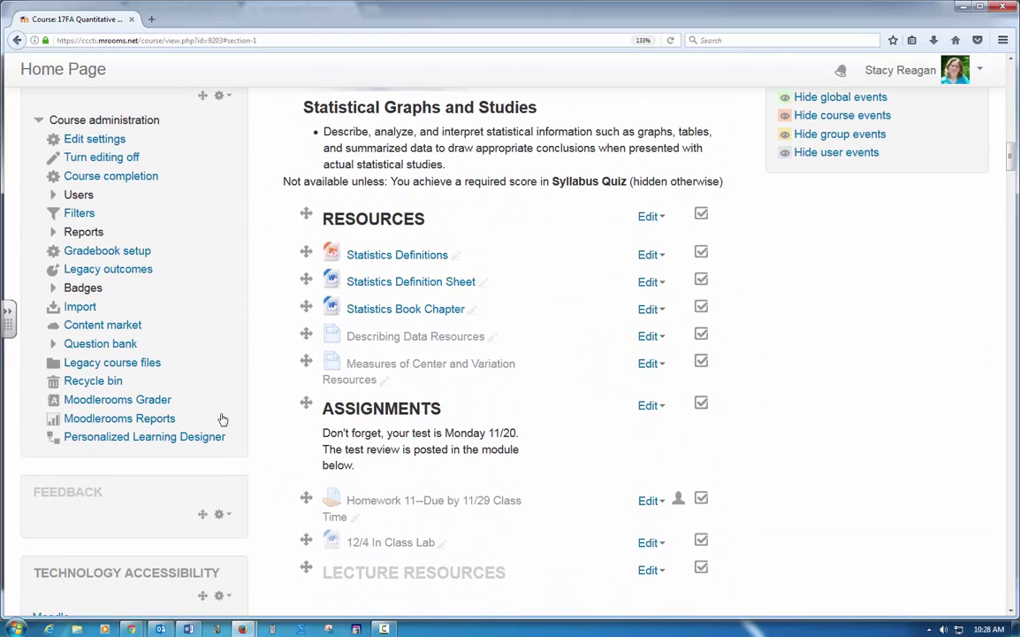
pyautogui.scroll(-5, 223, 419)
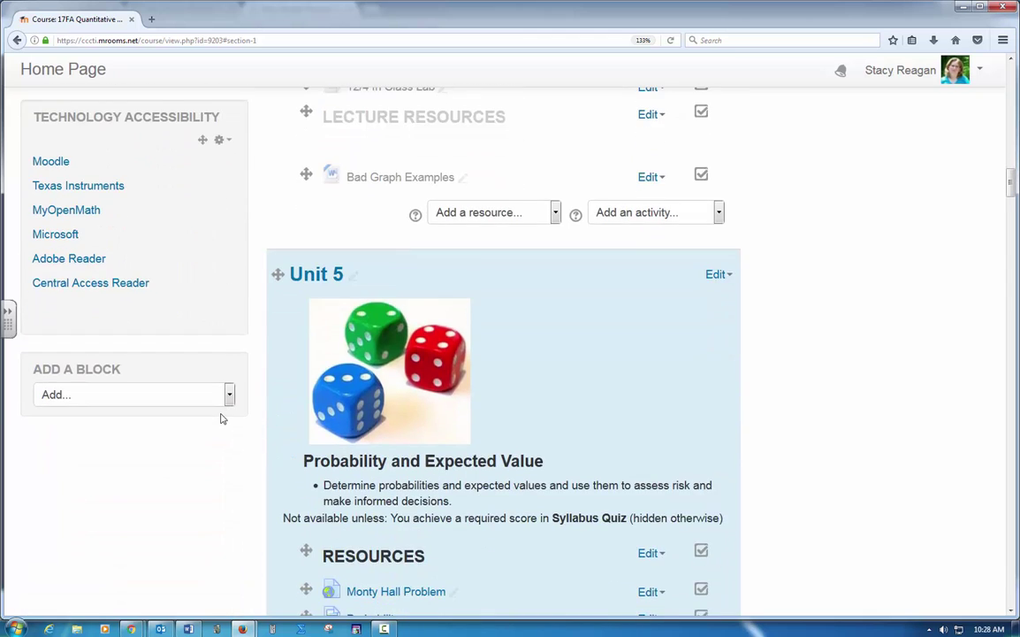
pyautogui.scroll(3, 223, 419)
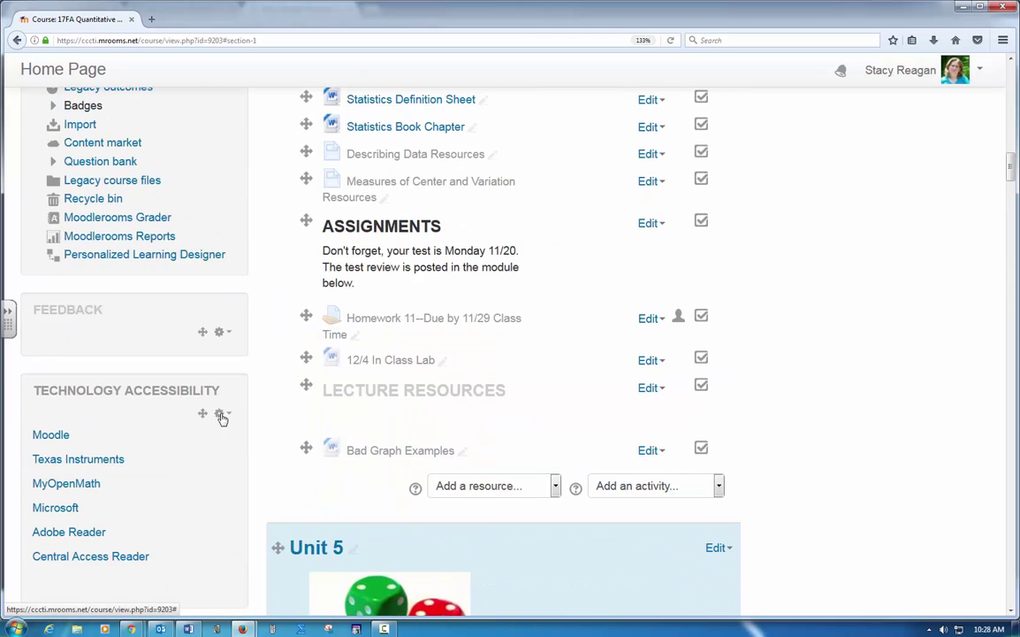
pyautogui.scroll(3, 223, 419)
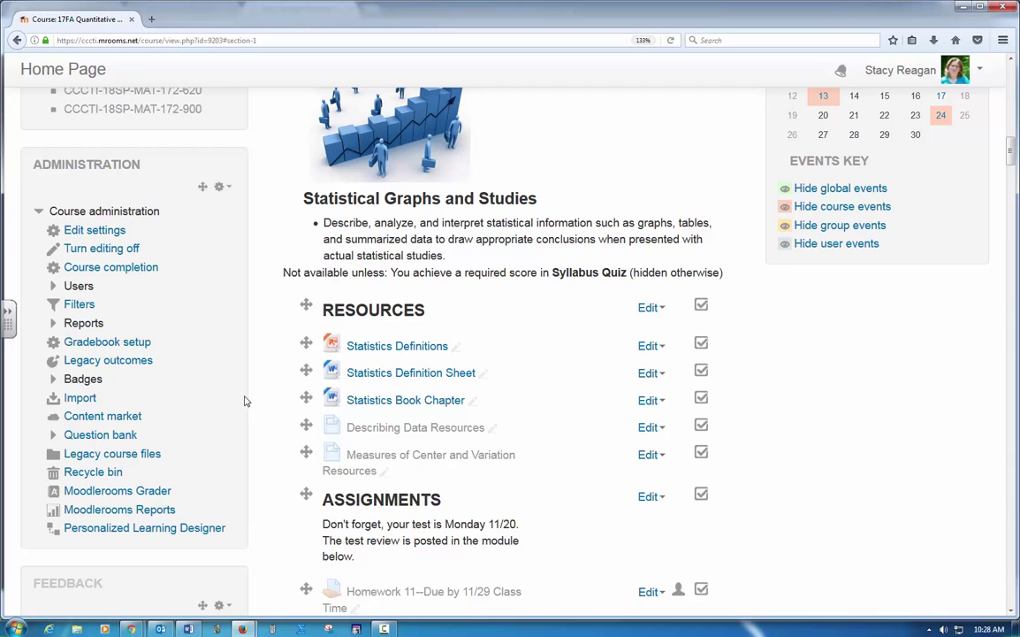
pyautogui.scroll(4, 201, 404)
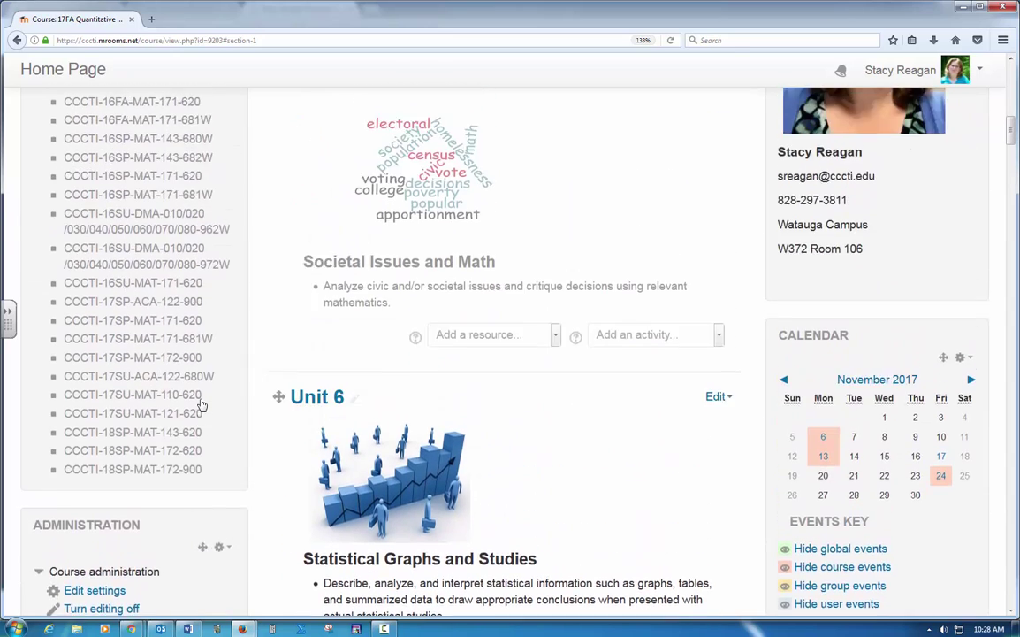
pyautogui.scroll(15, 202, 404)
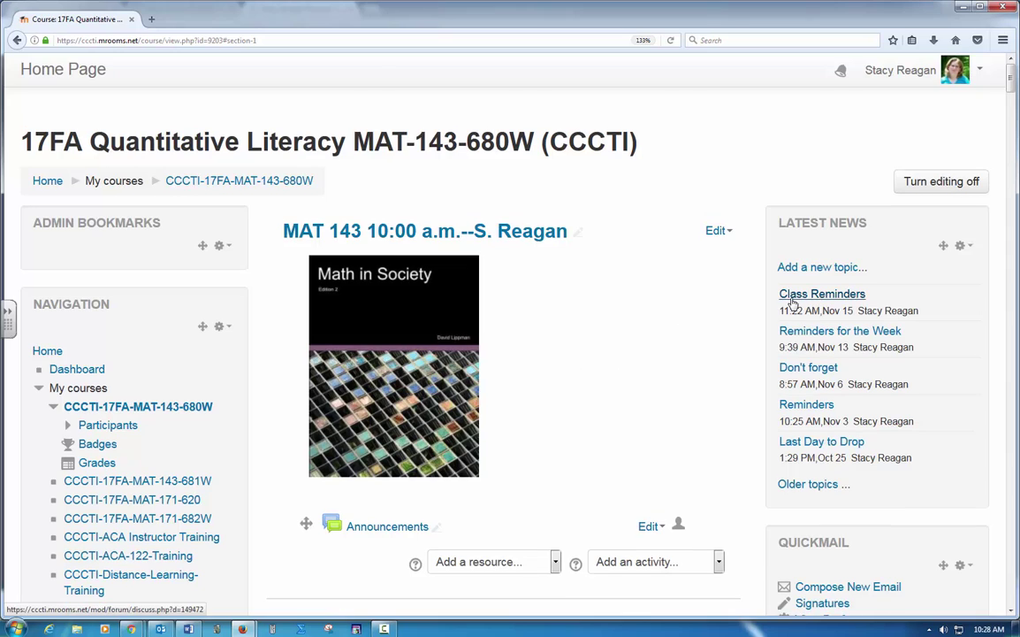
pyautogui.scroll(-2, 705, 346)
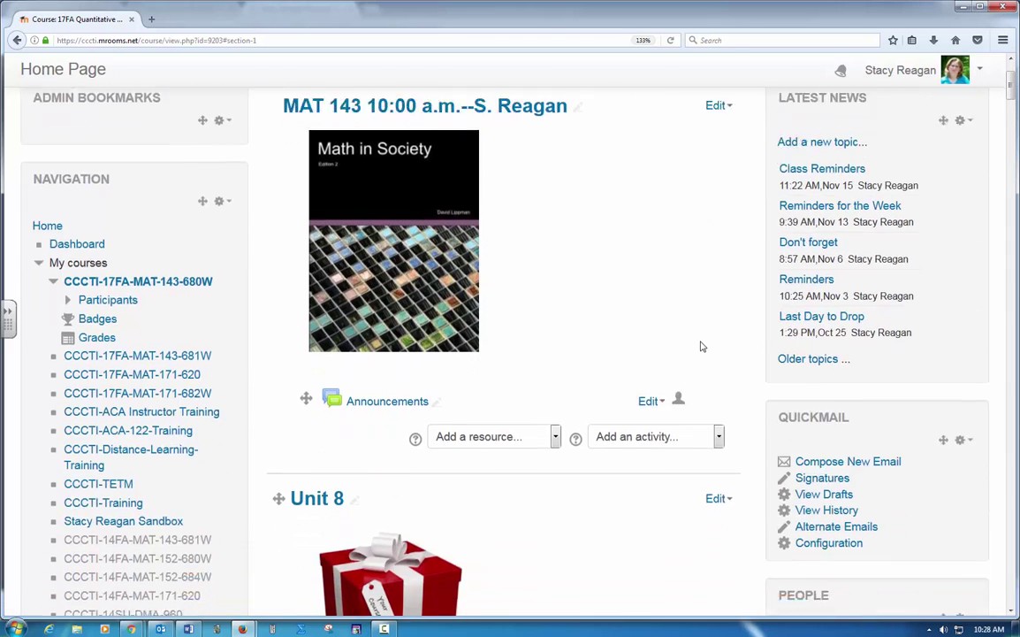
pyautogui.scroll(-3, 703, 345)
pyautogui.scroll(-6, 701, 346)
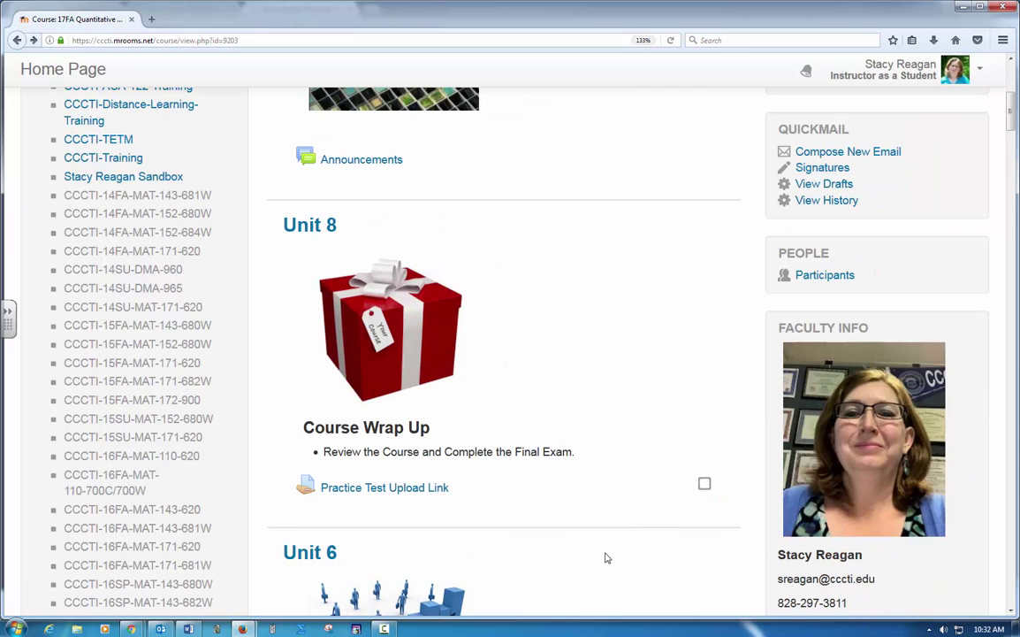
# Step: Add a submission to Practice Test Upload Link, choosing the practice test PDF from the Desktop
pyautogui.click(430, 491)
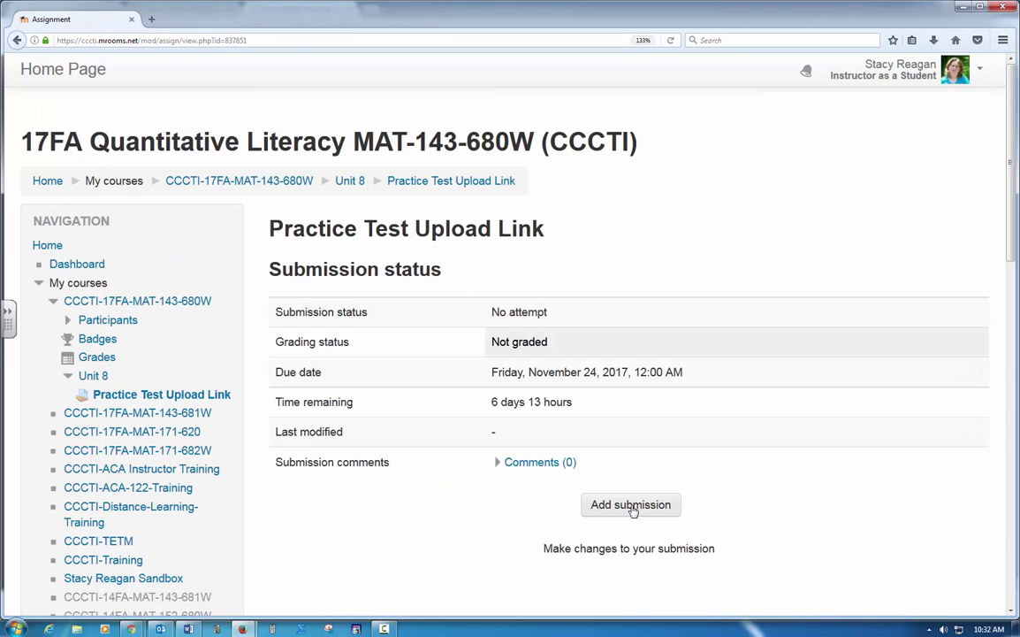
pyautogui.click(633, 508)
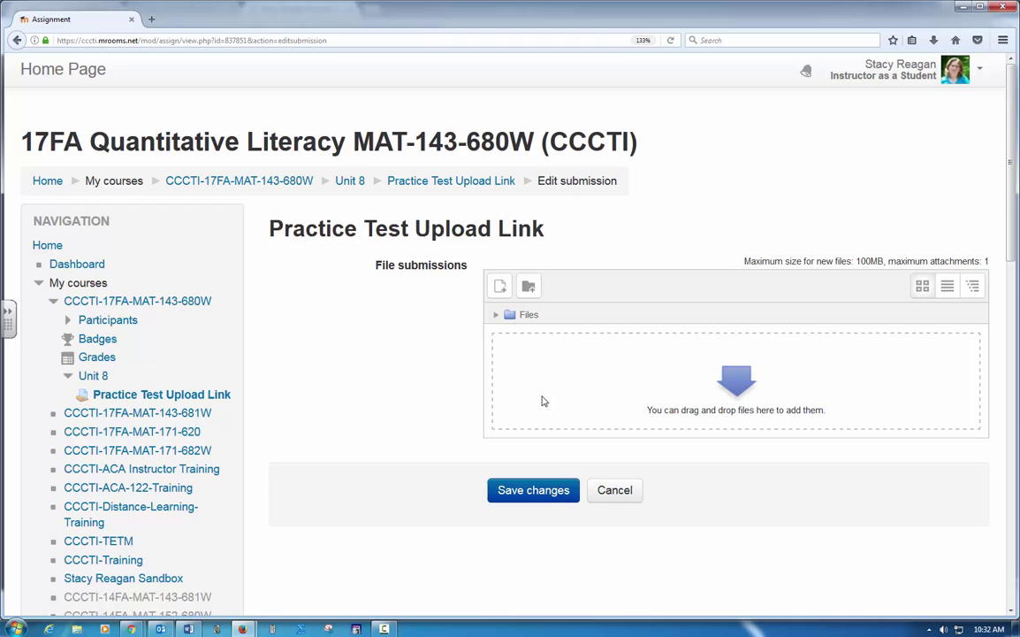
pyautogui.click(499, 286)
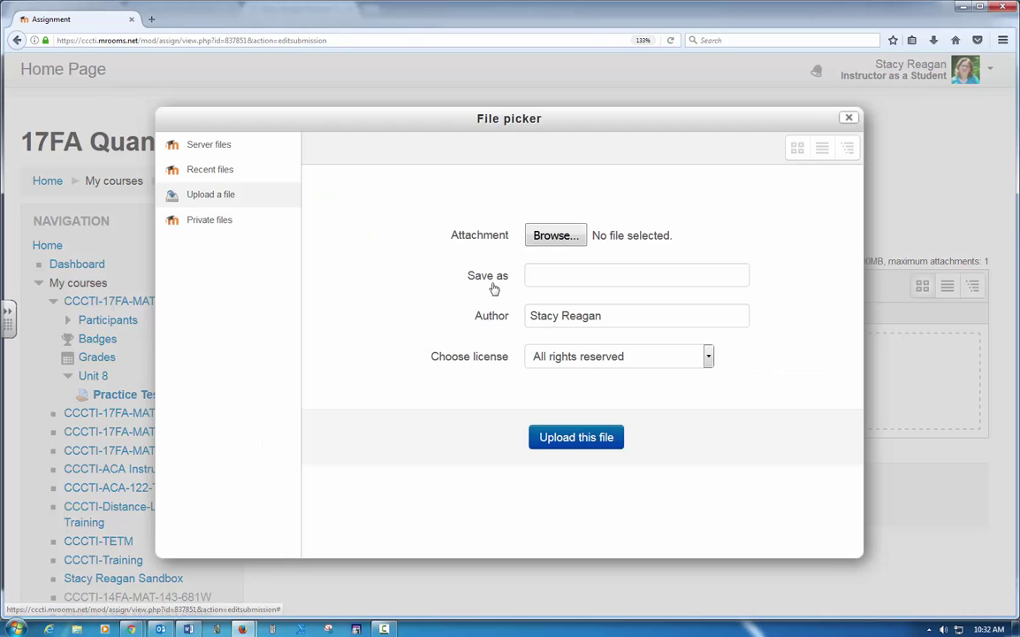
pyautogui.click(556, 235)
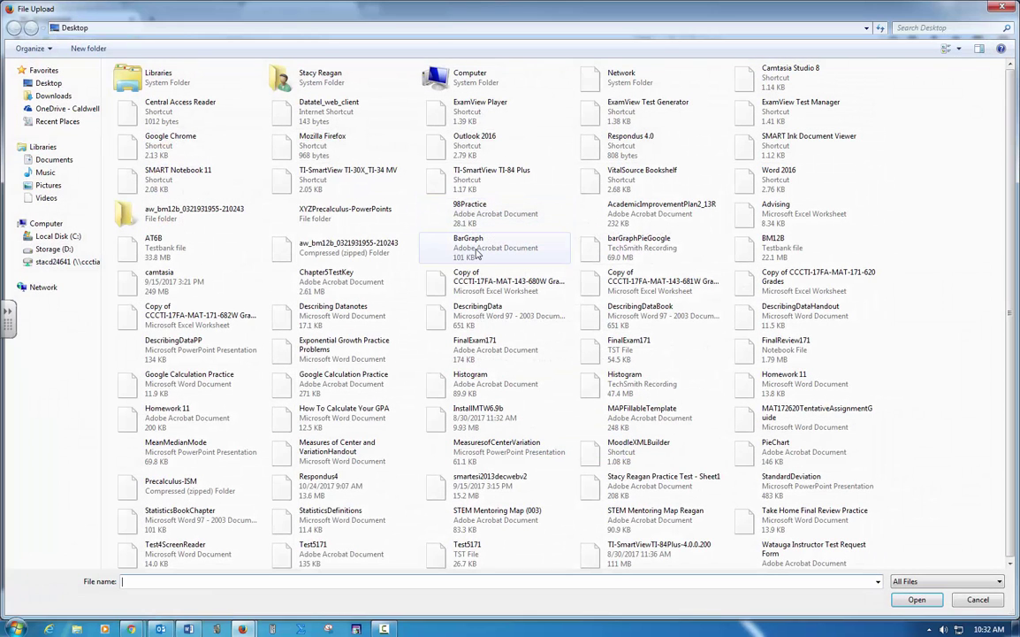
pyautogui.click(64, 86)
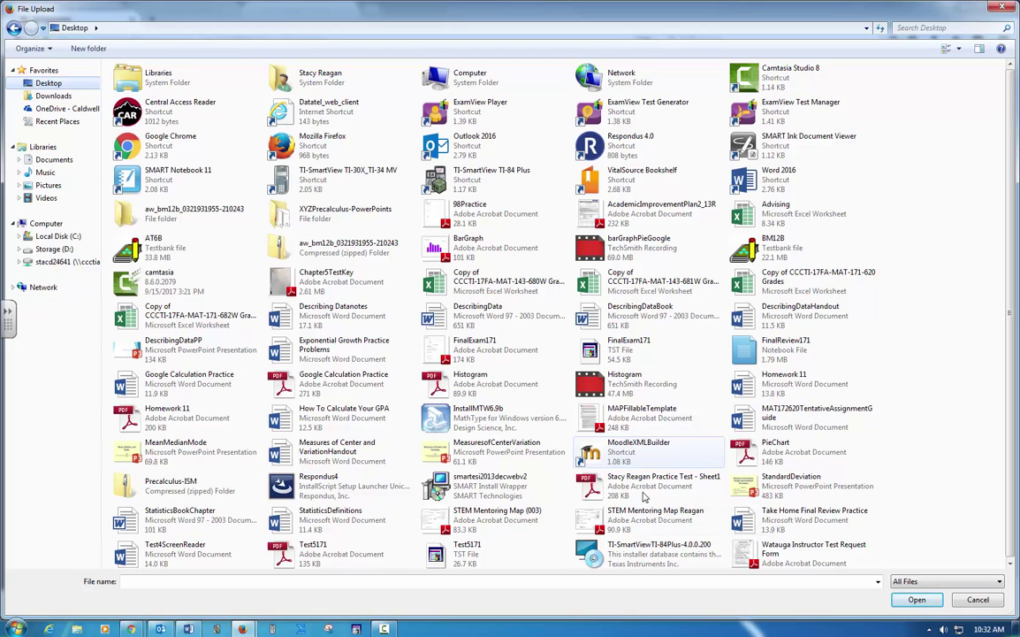
pyautogui.click(686, 492)
pyautogui.doubleClick(686, 492)
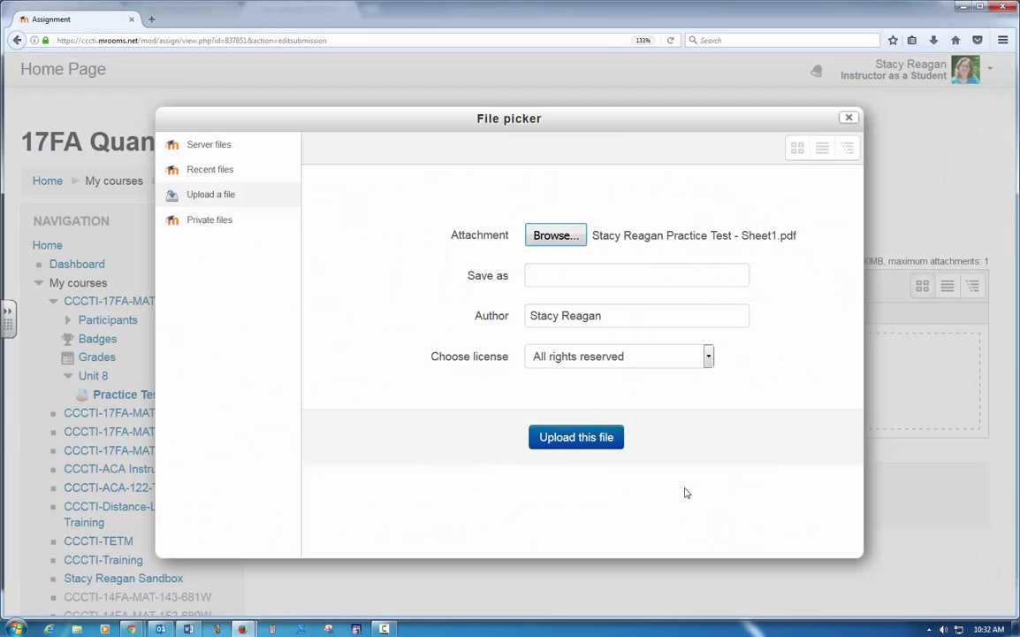
# Step: Upload Practice Test - Sheet1.pdf and save the submission for grading
pyautogui.click(606, 439)
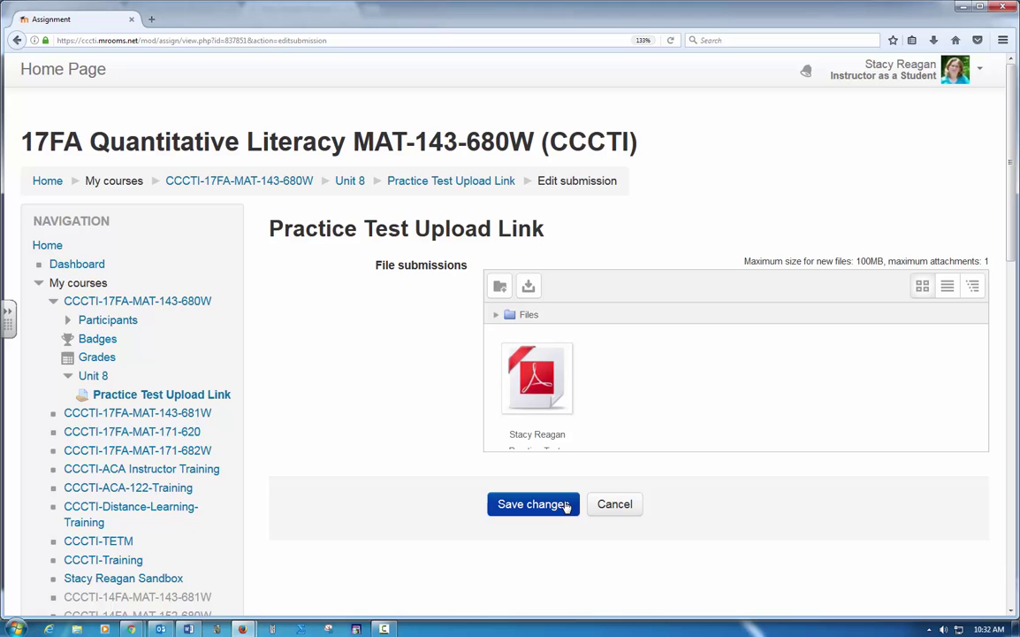
pyautogui.click(569, 504)
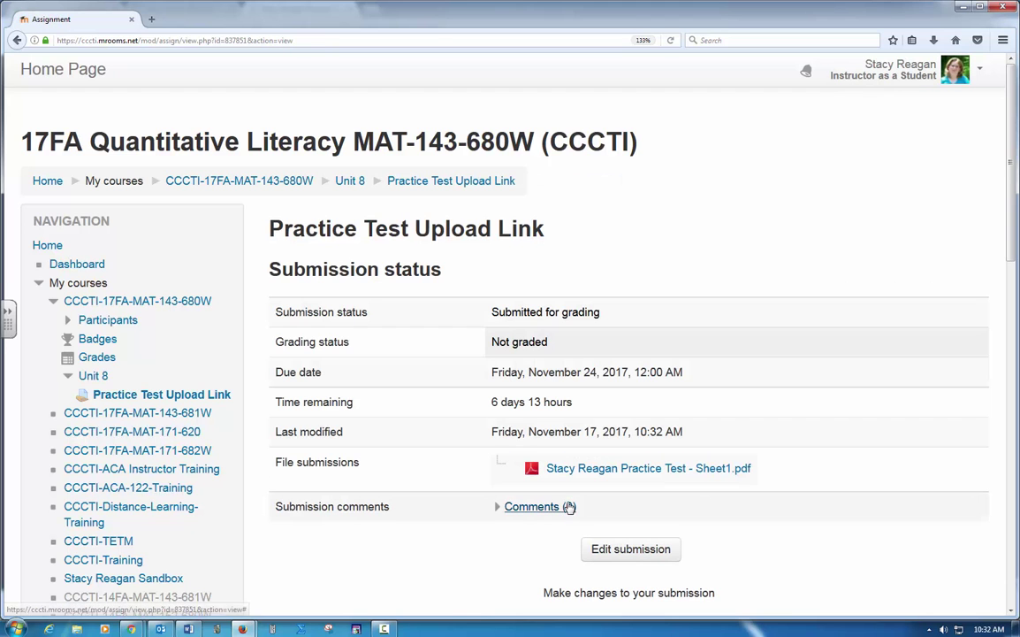
pyautogui.scroll(-2, 826, 560)
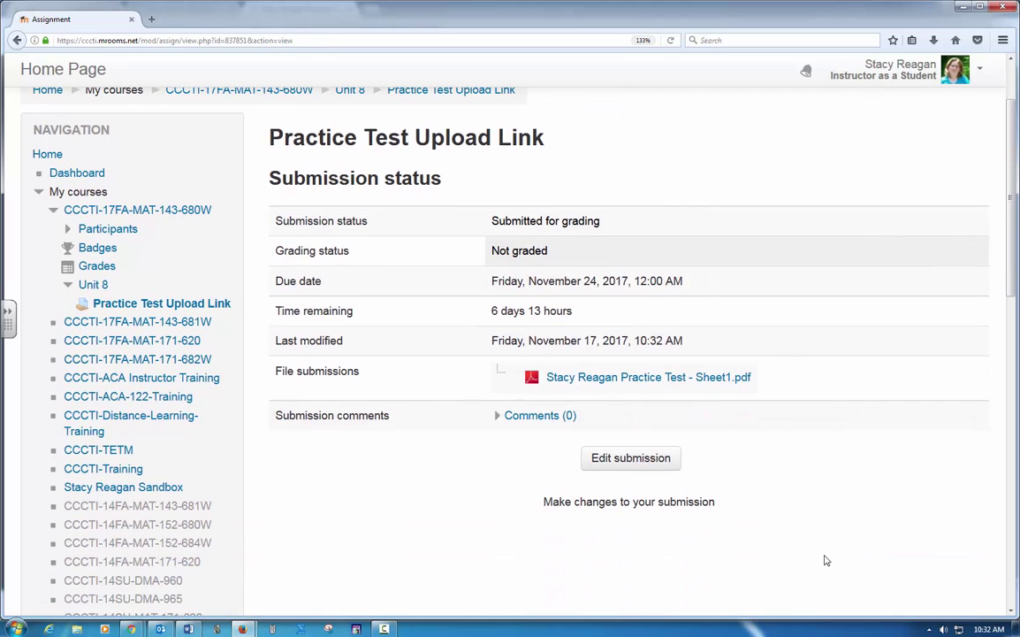
pyautogui.scroll(2, 826, 560)
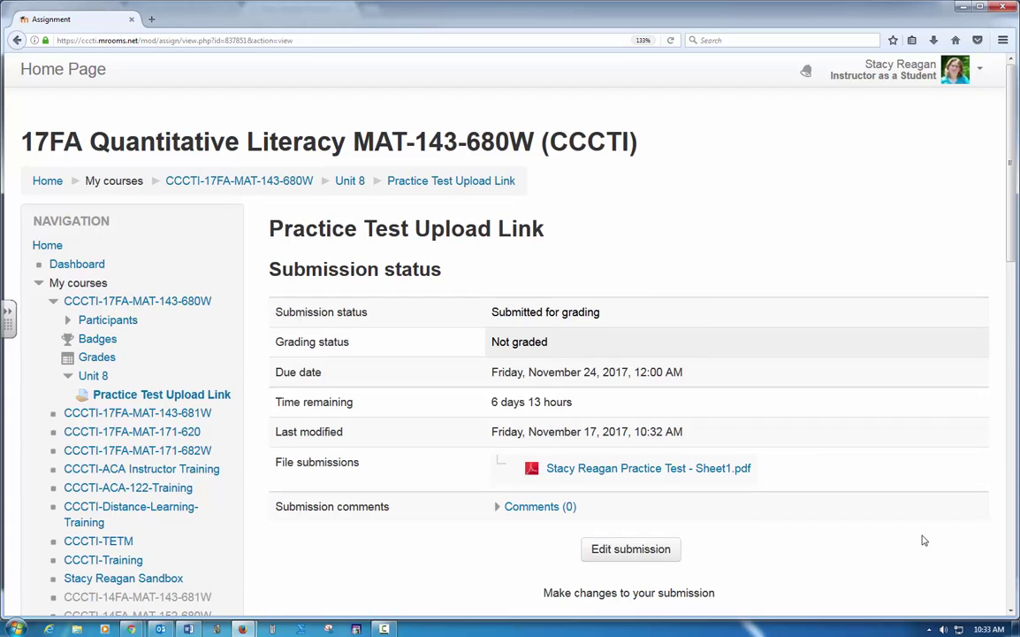